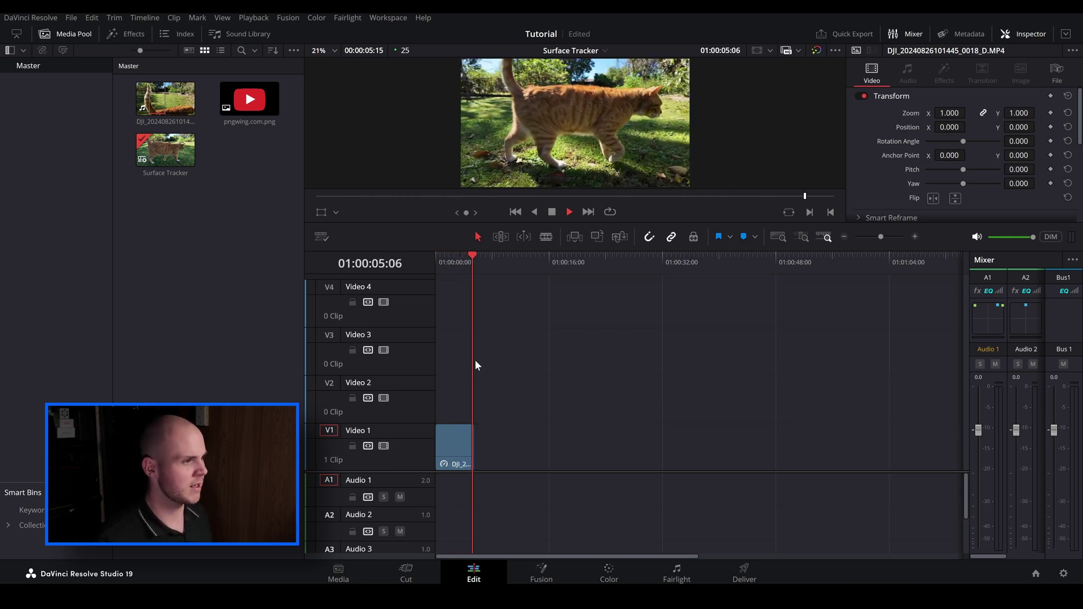
pyautogui.click(437, 259)
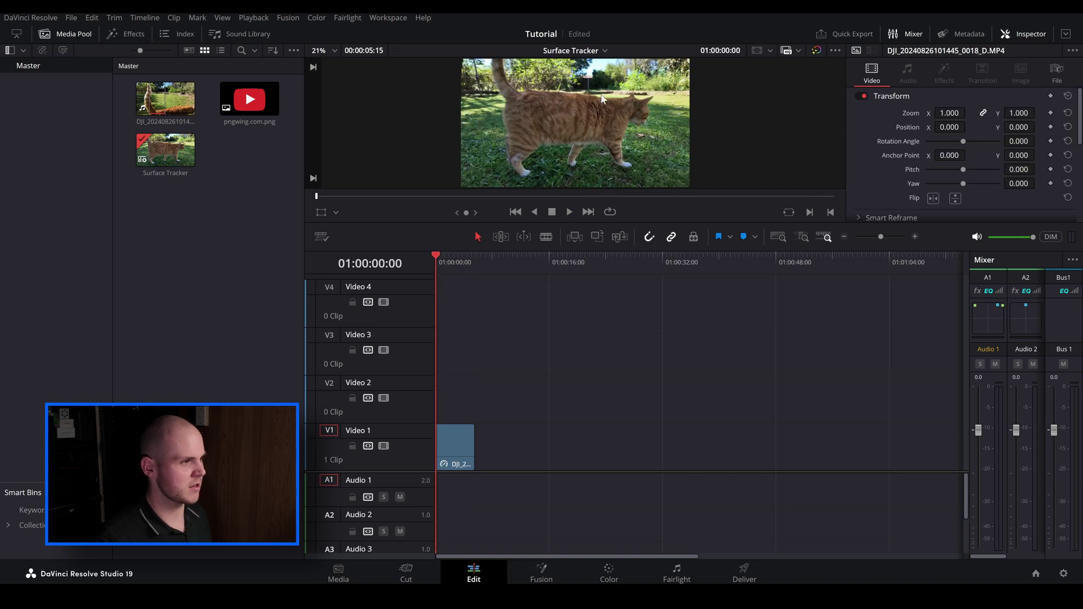
pyautogui.scroll(5, 541, 127)
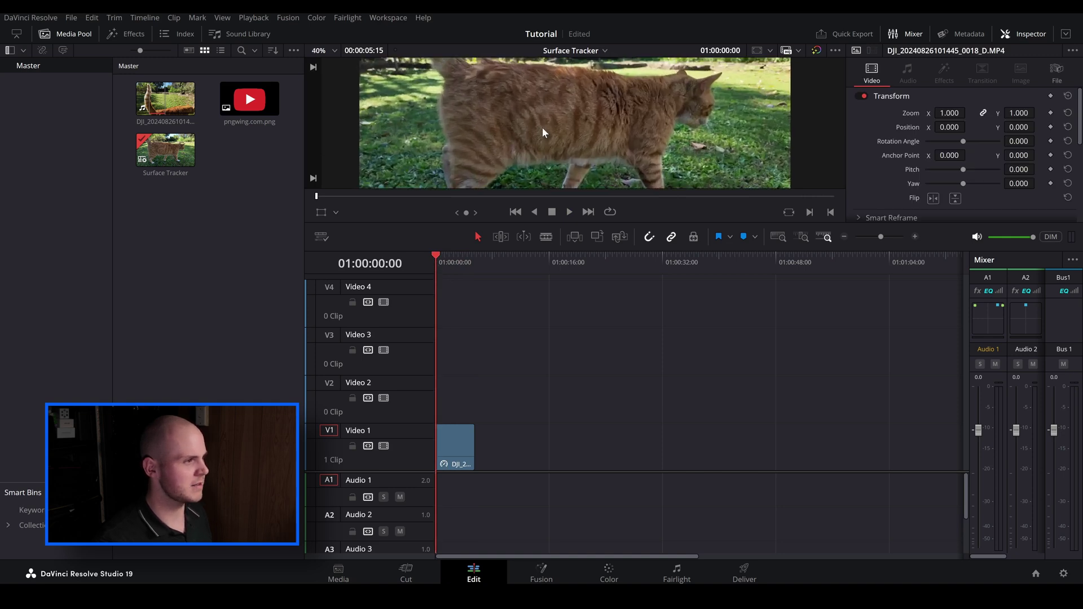
pyautogui.scroll(-1, 483, 158)
pyautogui.press('space')
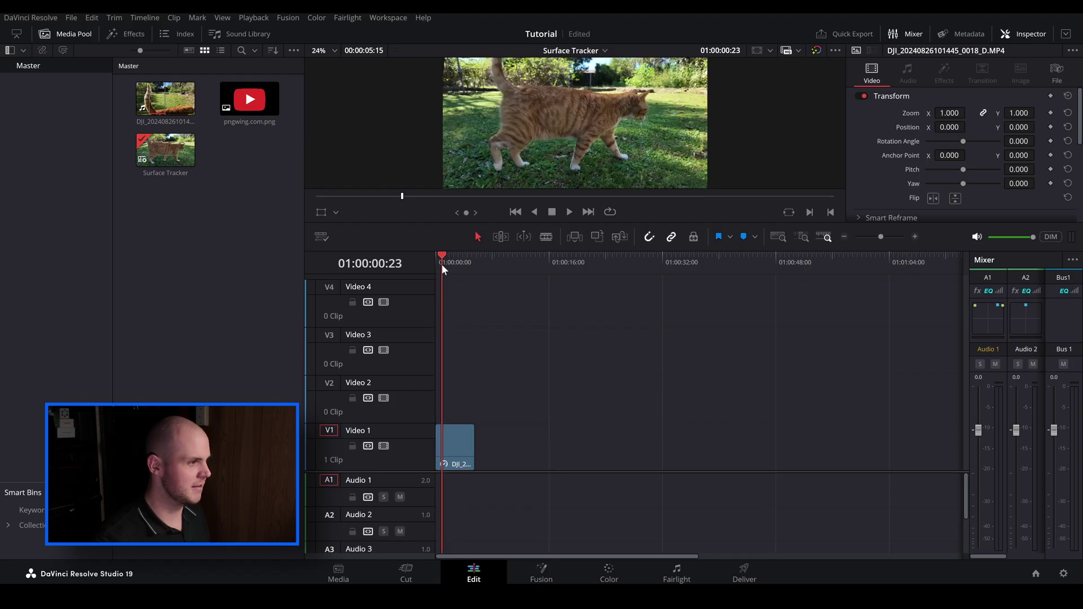
pyautogui.moveTo(441, 264); pyautogui.dragTo(430, 262)
pyautogui.press('space')
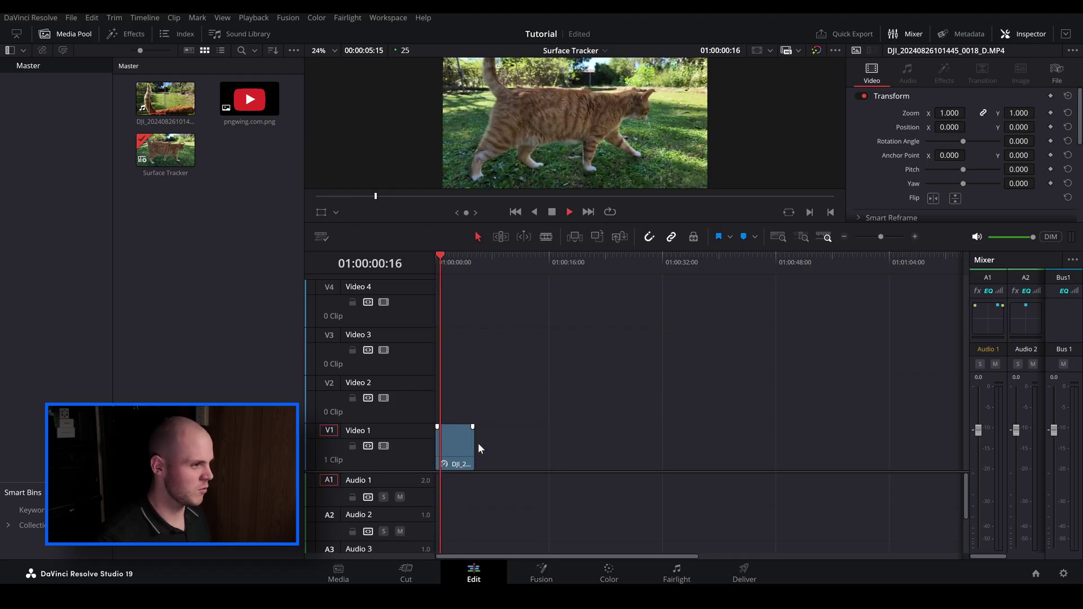
# On the Color page, search Effects for 'sur' and drop Surface Tracker after node 01
pyautogui.click(609, 573)
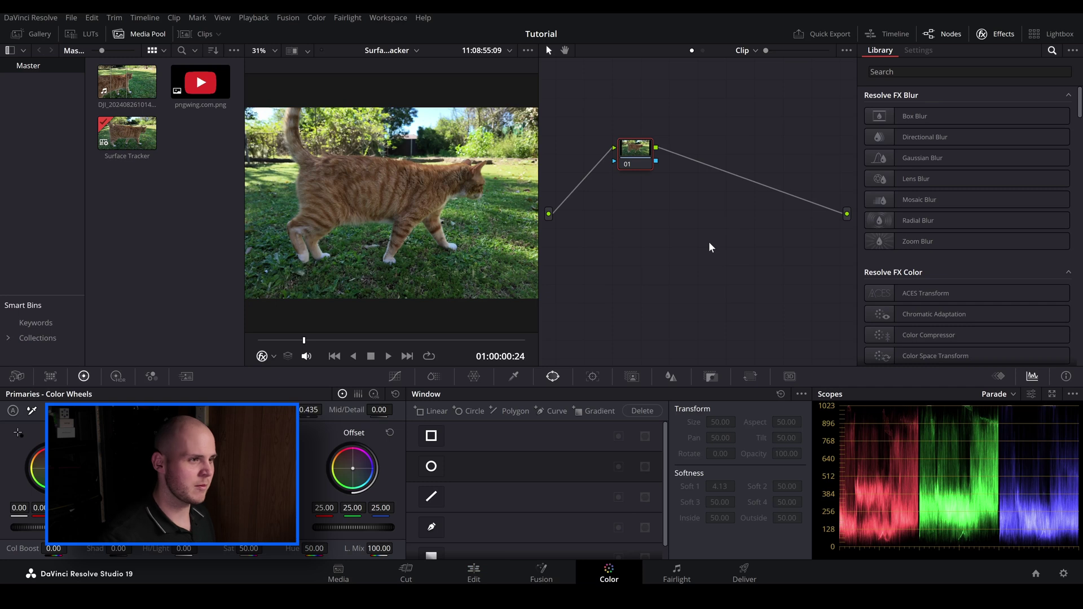
pyautogui.click(1002, 35)
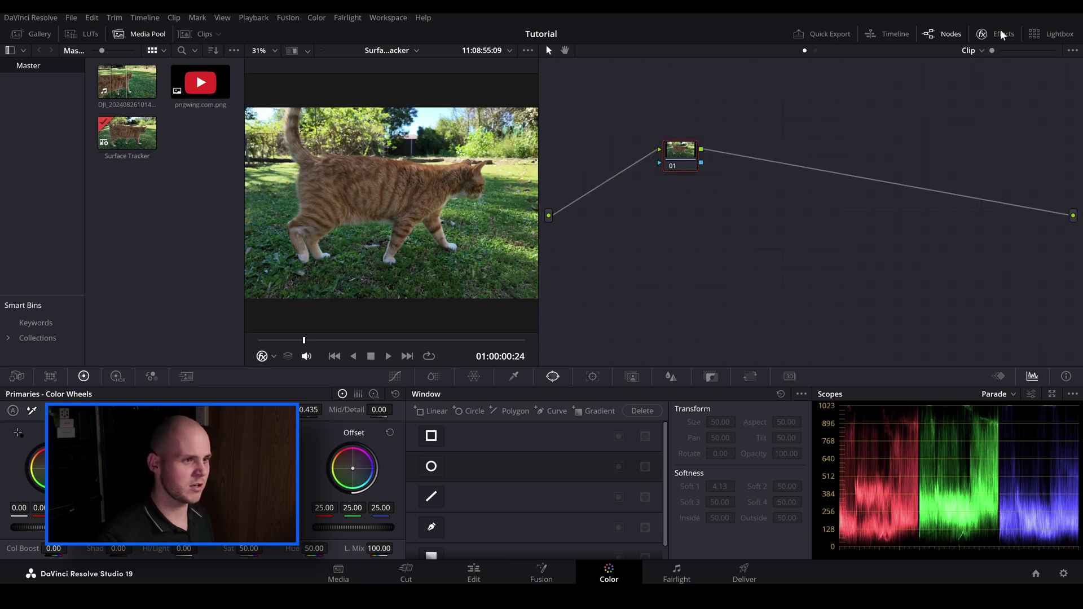
pyautogui.click(1002, 35)
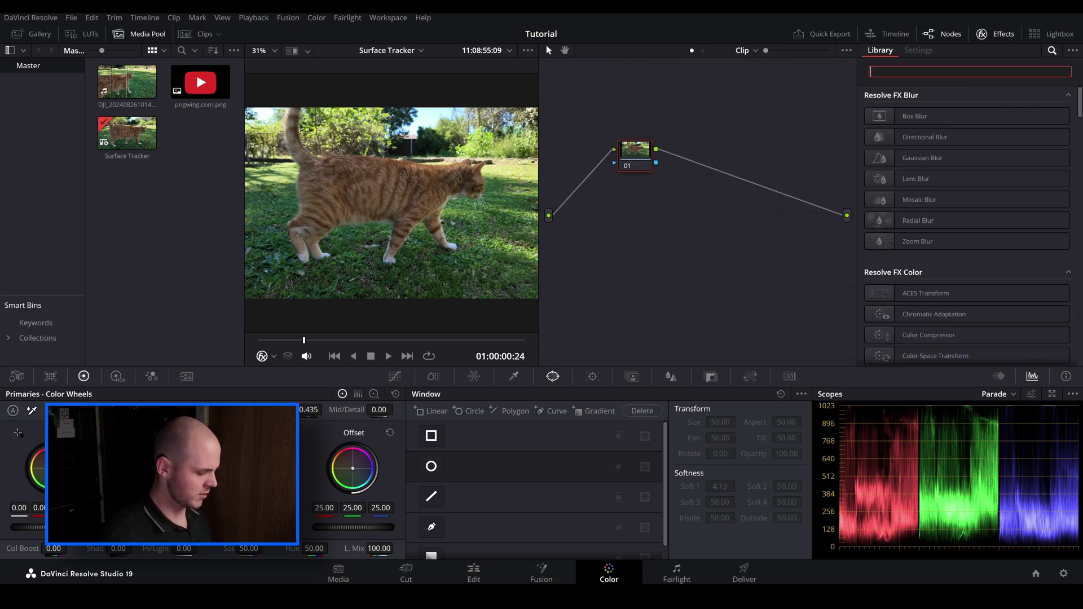
pyautogui.write('surfa')
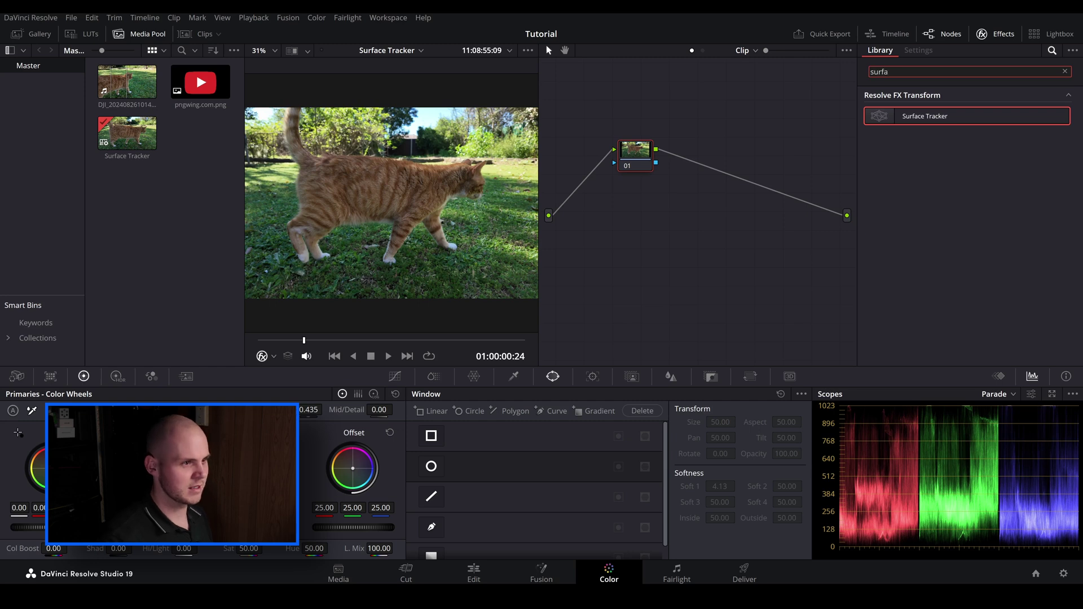
pyautogui.moveTo(925, 116); pyautogui.dragTo(741, 159)
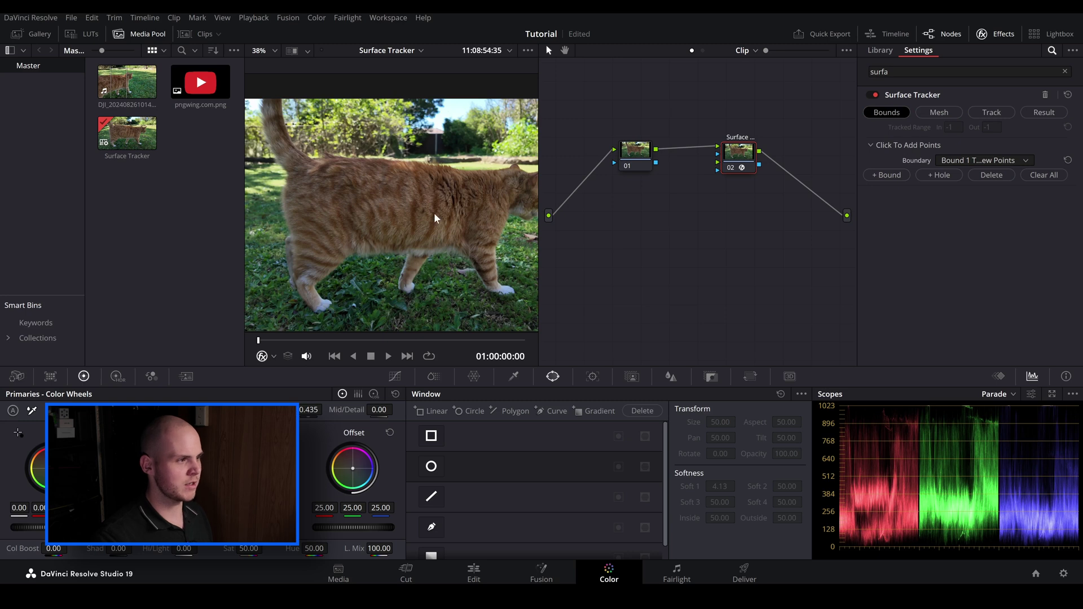
# Draw a new tracking boundary around the cat's back, hip, belly, chest and shoulder
pyautogui.click(878, 175)
pyautogui.click(880, 176)
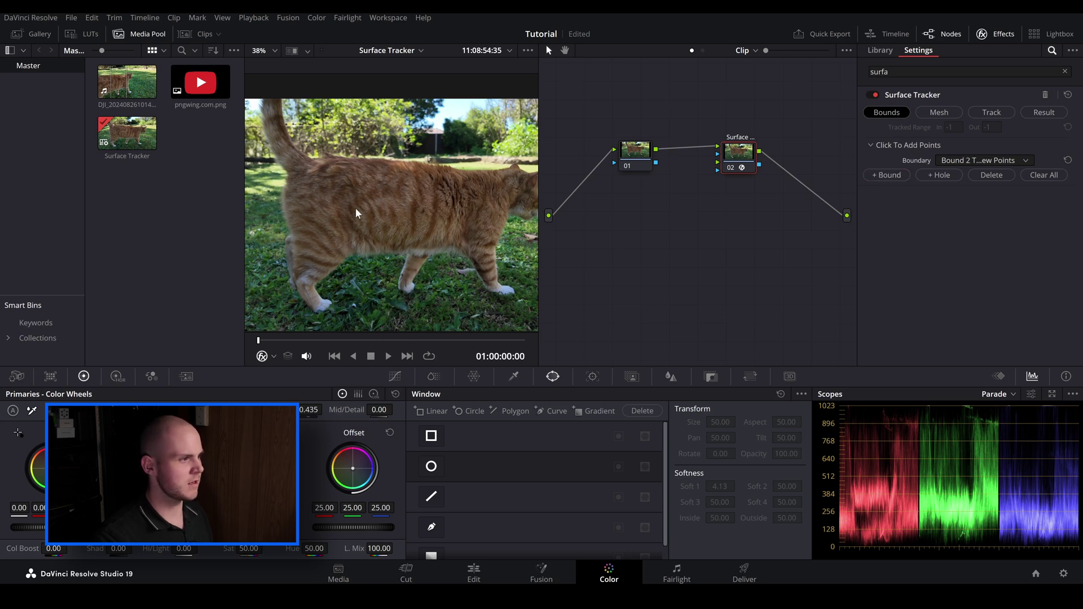
pyautogui.click(337, 170)
pyautogui.click(320, 184)
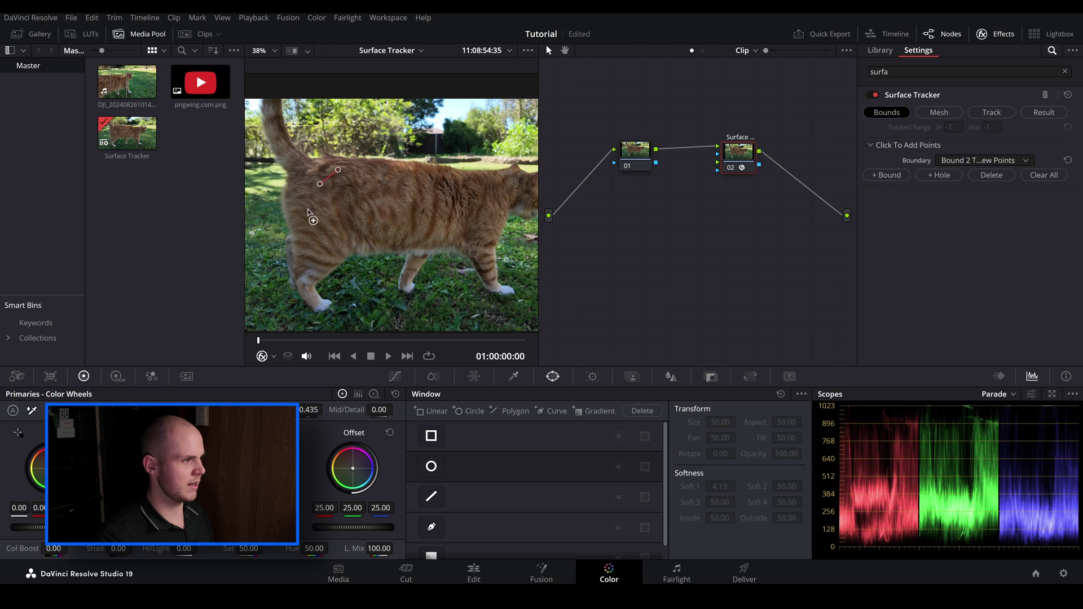
pyautogui.click(310, 216)
pyautogui.click(329, 253)
pyautogui.click(354, 244)
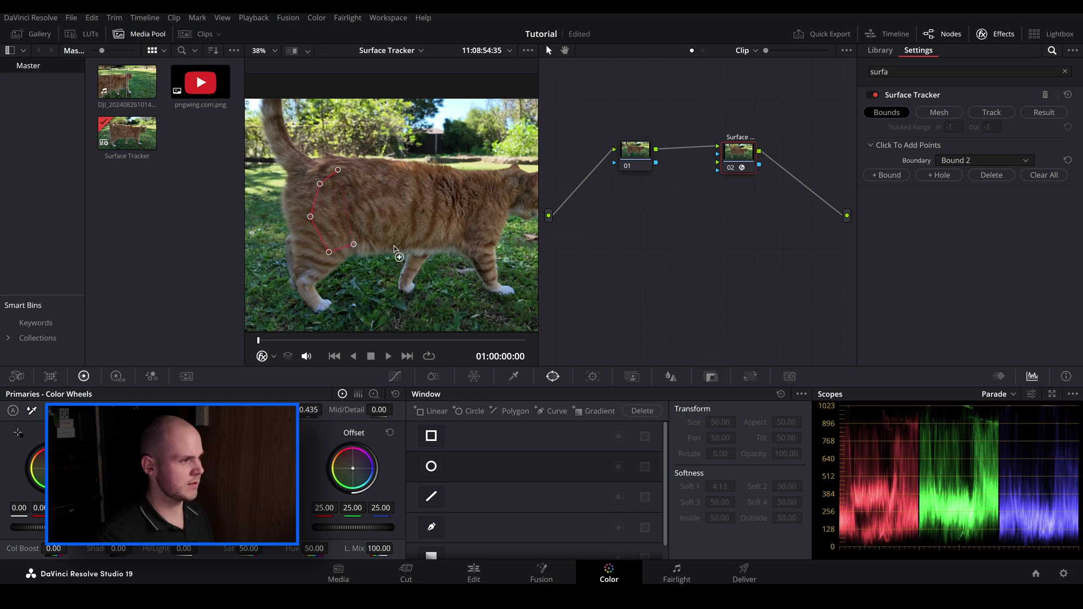
pyautogui.click(434, 244)
pyautogui.click(478, 240)
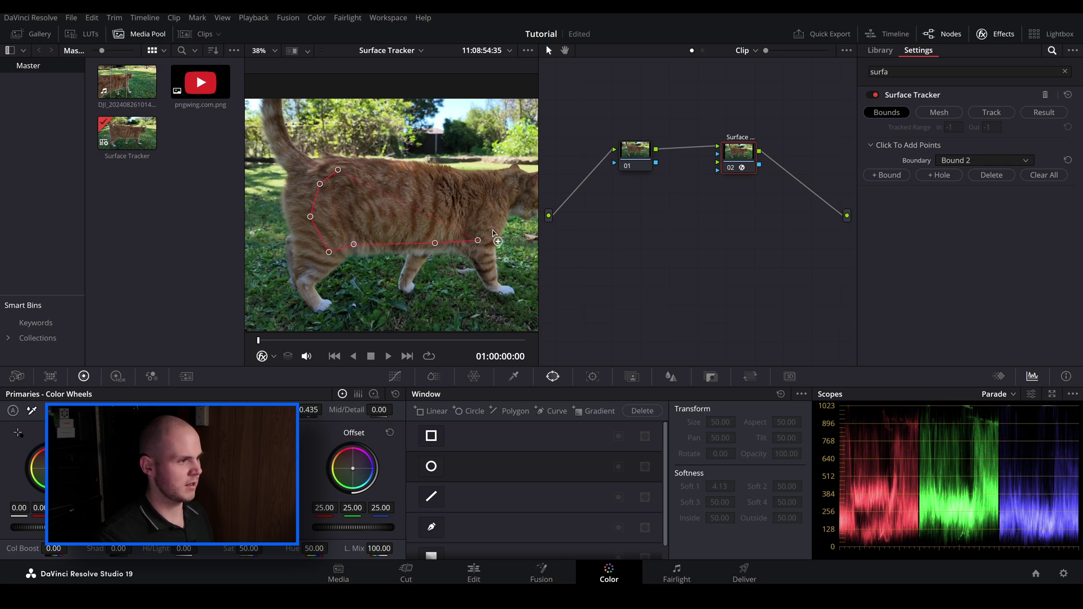
pyautogui.click(494, 223)
pyautogui.click(500, 197)
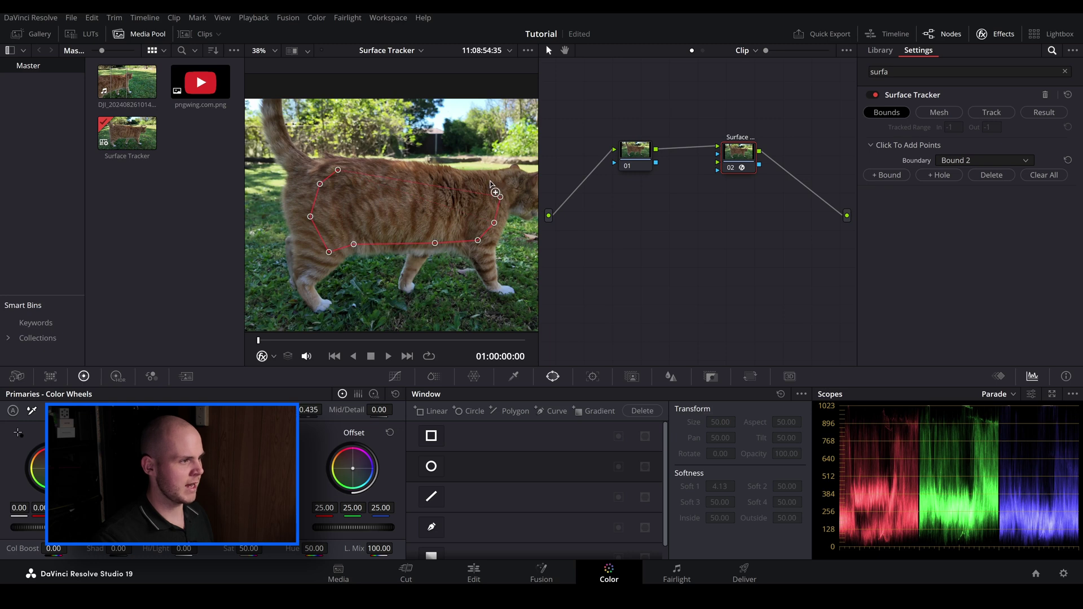
pyautogui.click(479, 183)
pyautogui.click(395, 170)
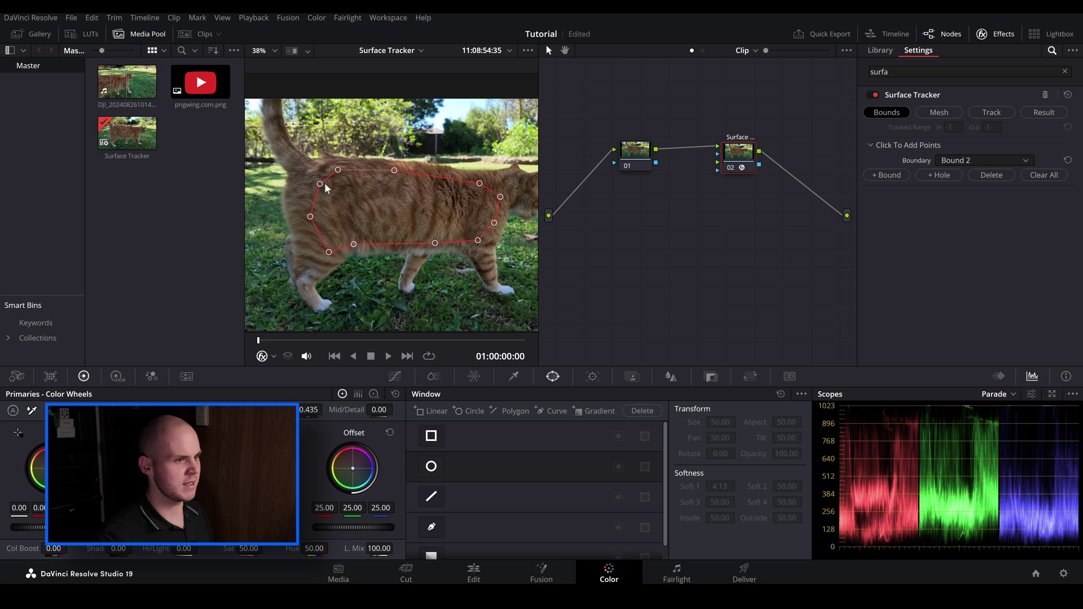
# Fill the torso boundary with mesh points, keeping point placement on Automatic
pyautogui.click(937, 113)
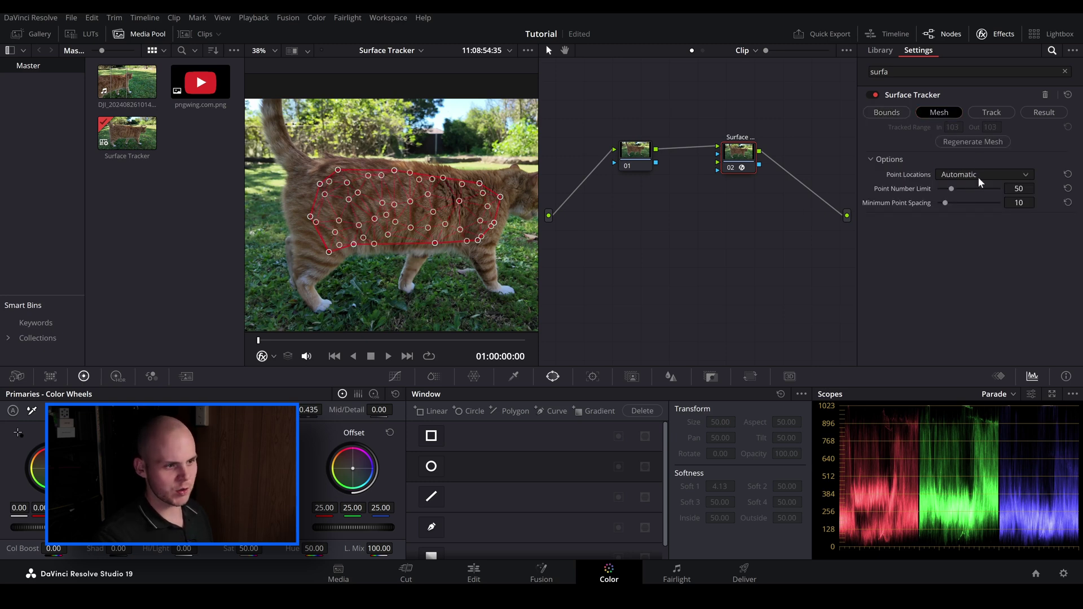
pyautogui.click(980, 181)
pyautogui.click(979, 181)
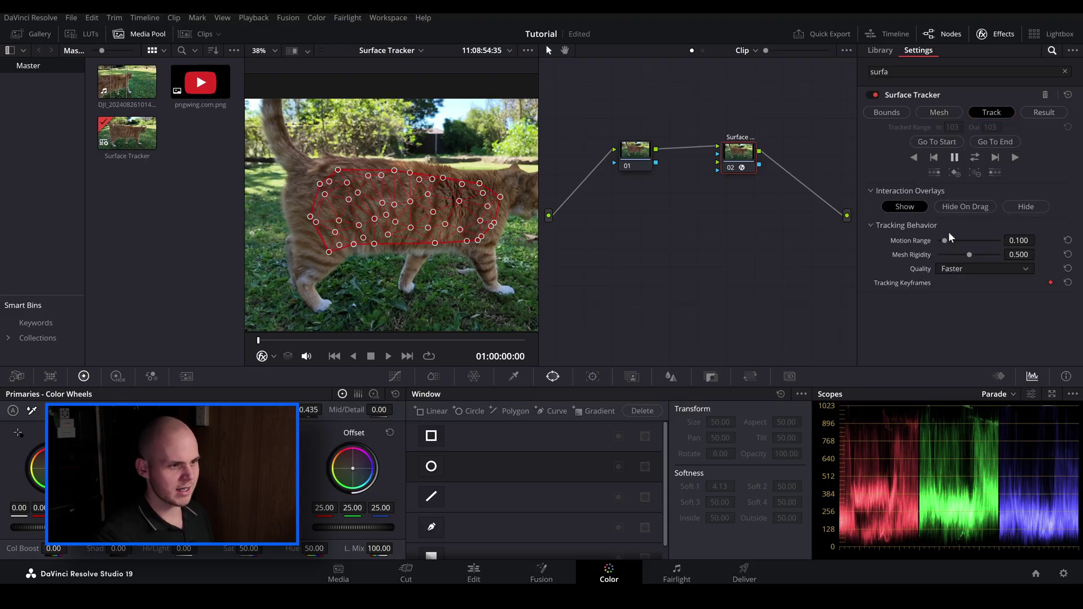
# Set tracking quality to Better and track the mesh forward and backward through the clip
pyautogui.click(952, 269)
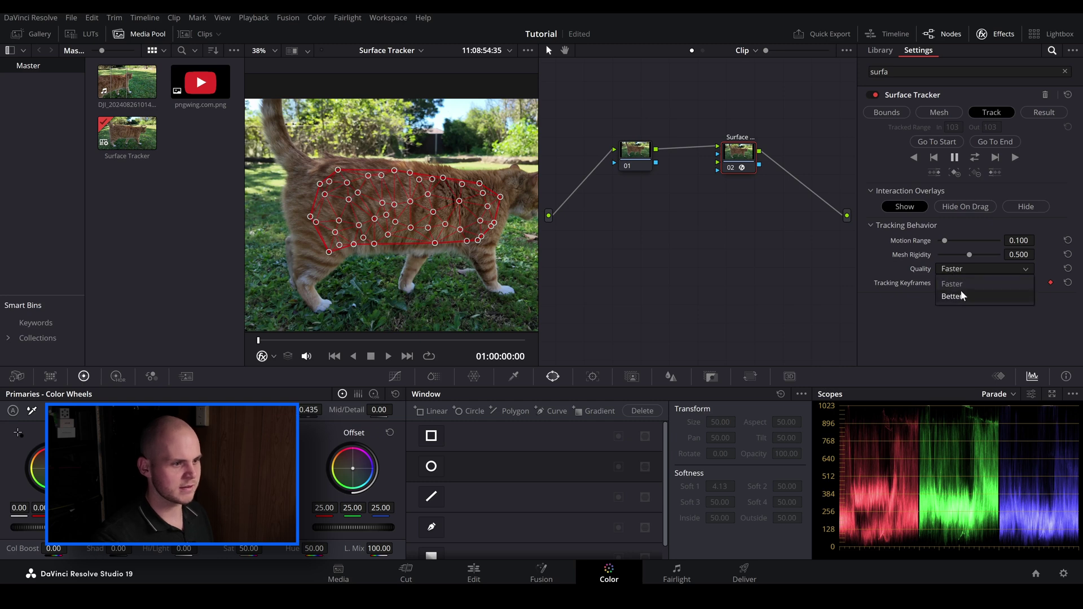
pyautogui.click(961, 285)
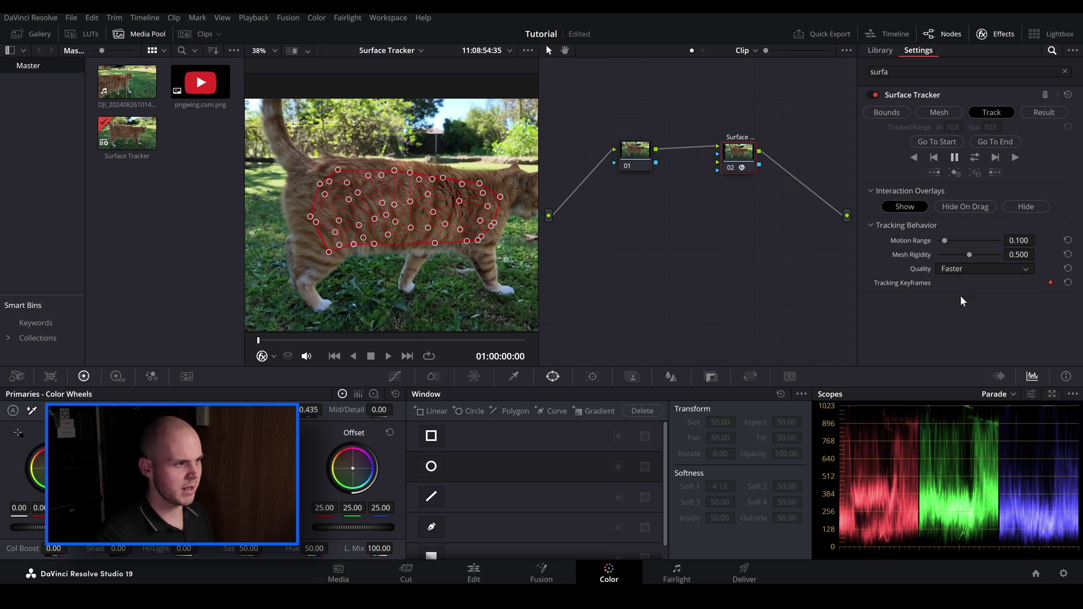
pyautogui.click(975, 158)
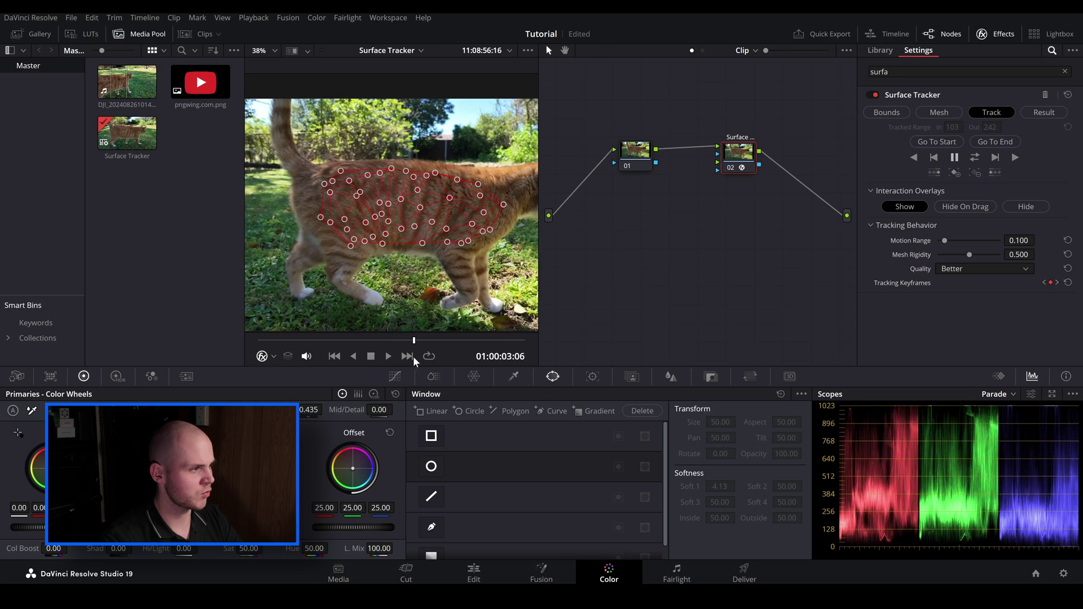
# On the Result tab, add pngwing.com.png from the Media Pool as the Surface Tracker's overlay
pyautogui.click(1043, 113)
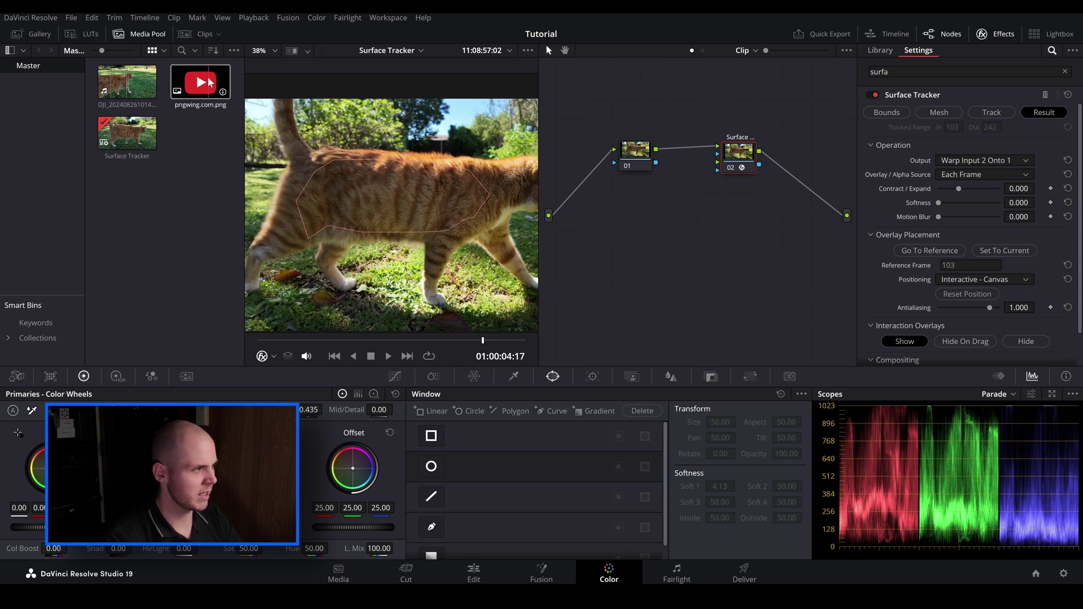
pyautogui.moveTo(192, 89); pyautogui.dragTo(719, 168)
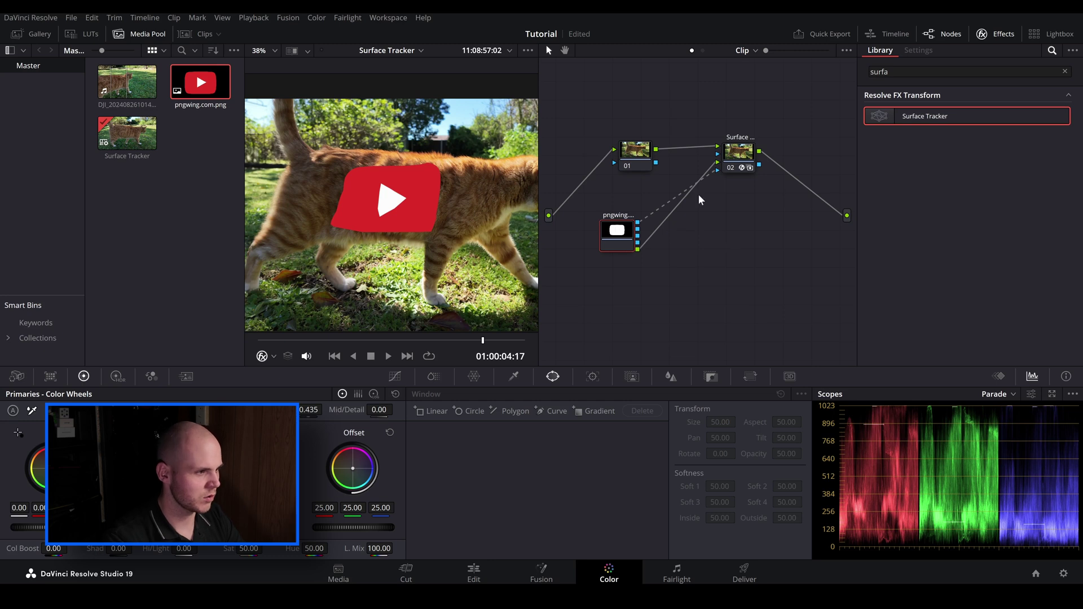
# Set the Surface Tracker's Composite Type to Overlay, after briefly trying Softlight
pyautogui.click(735, 159)
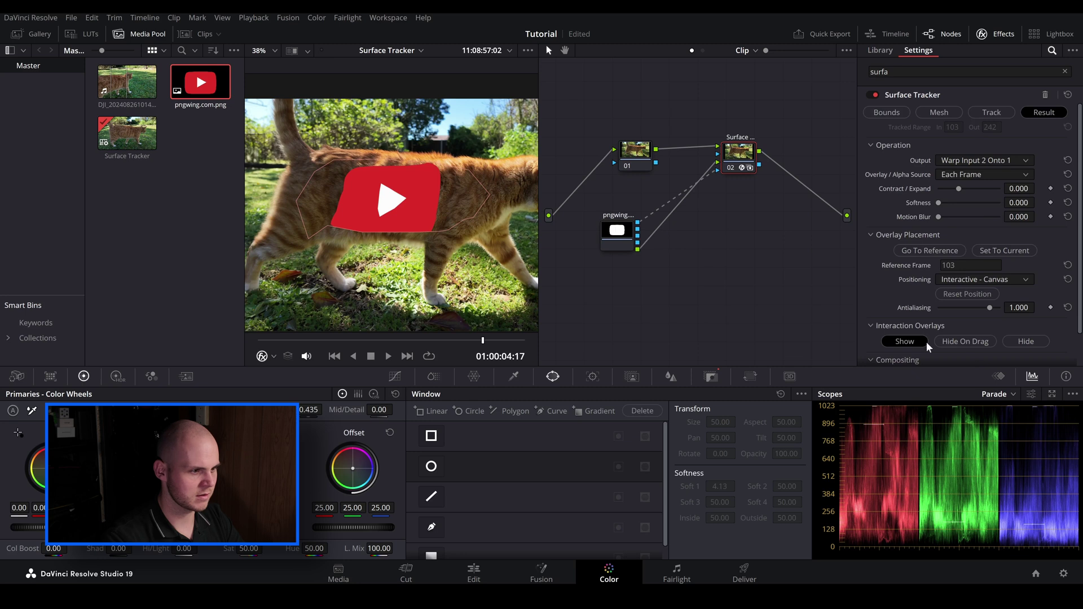
pyautogui.scroll(-2, 920, 280)
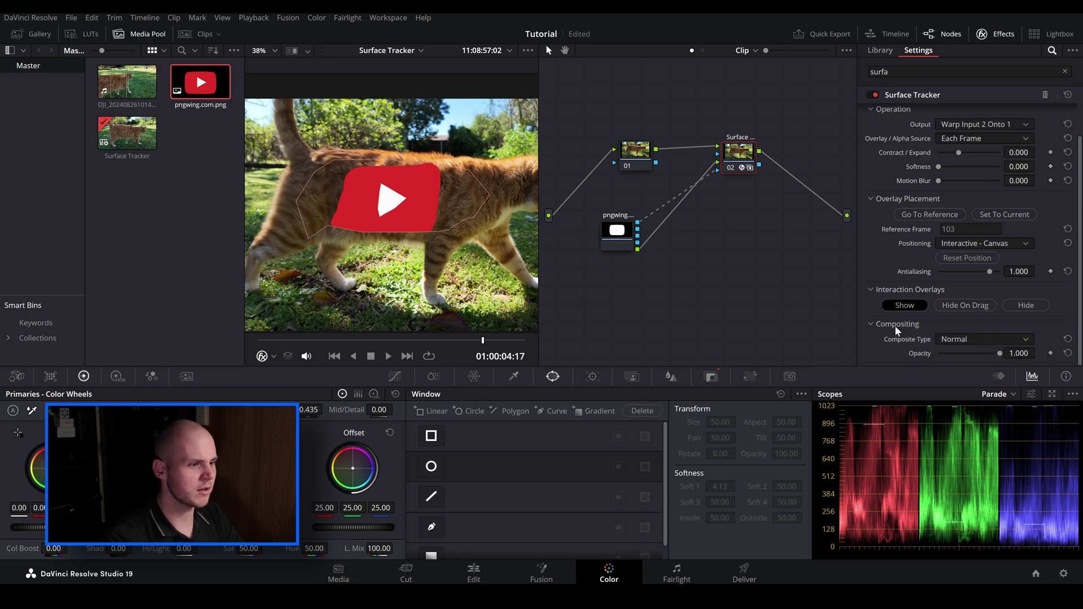
pyautogui.click(957, 339)
pyautogui.click(965, 422)
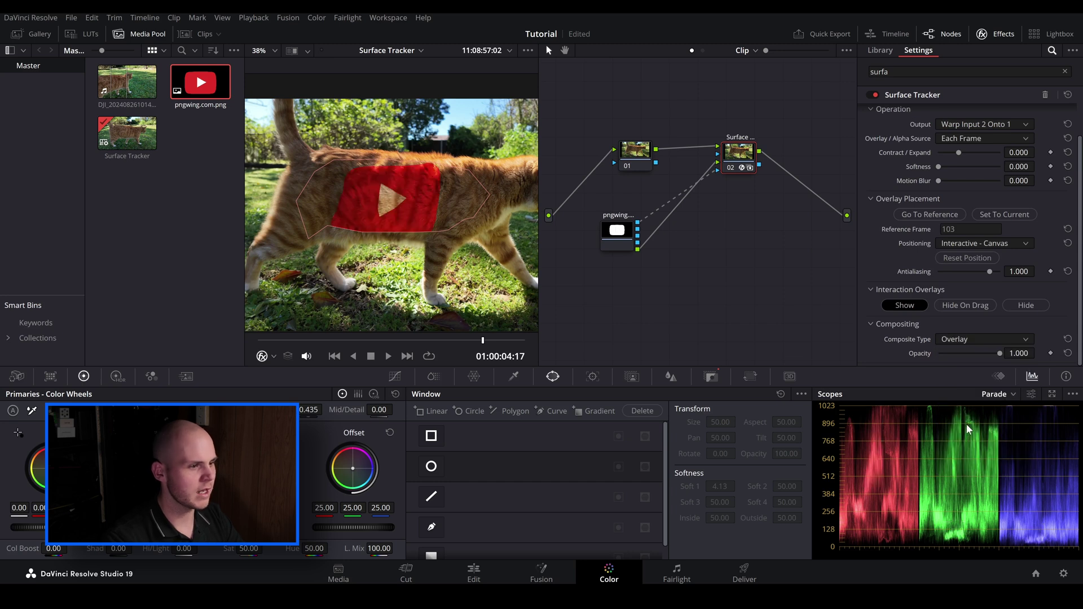
pyautogui.click(965, 340)
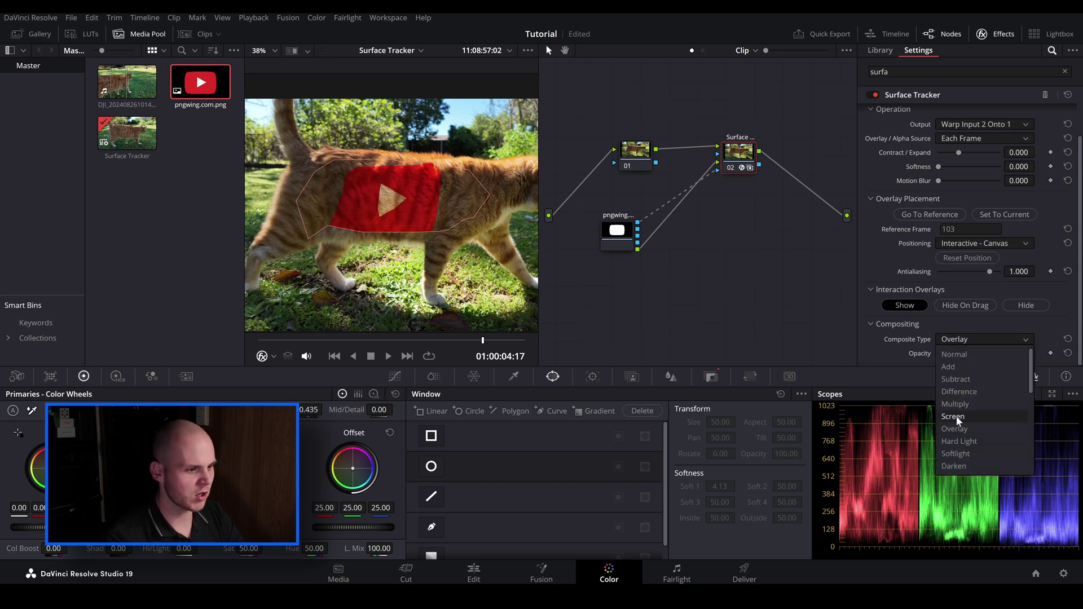
pyautogui.click(957, 454)
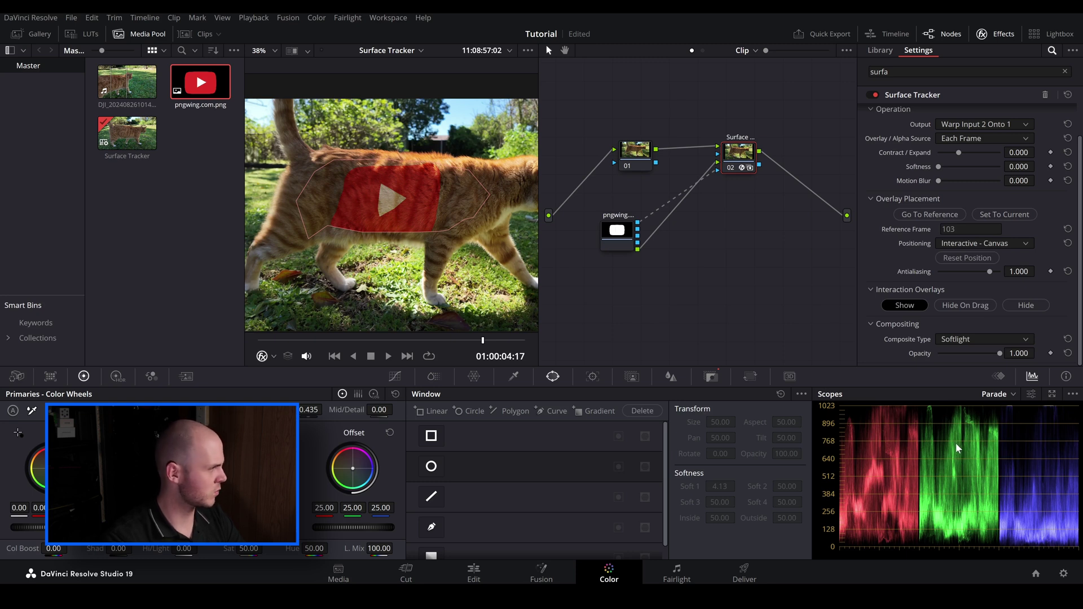
pyautogui.click(959, 339)
pyautogui.click(963, 432)
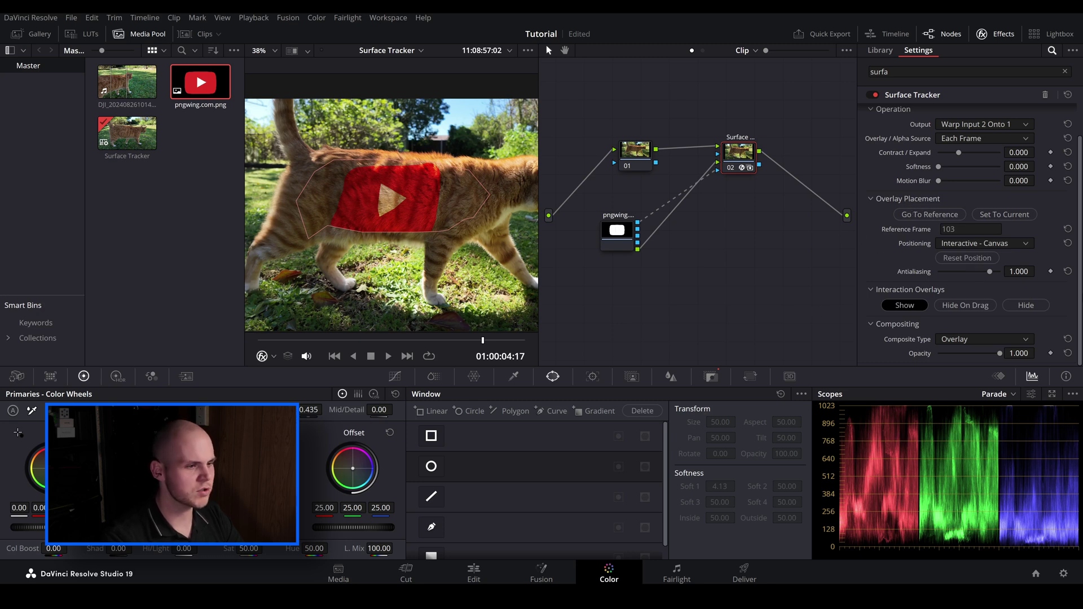
# Fit the logo to the tracked polygon and play the clip back to review it
pyautogui.click(973, 263)
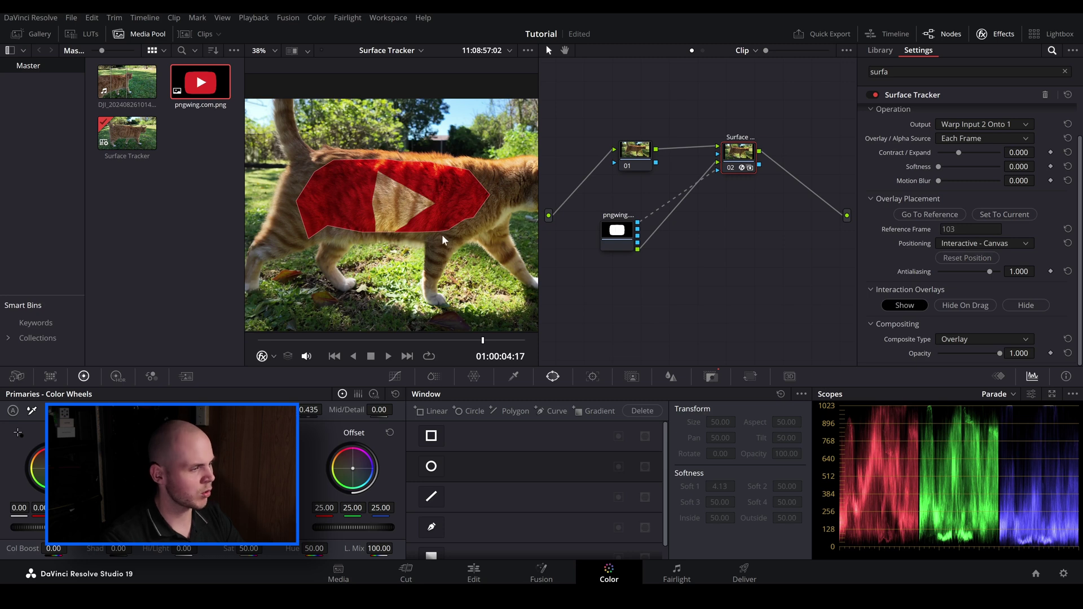
pyautogui.moveTo(433, 342); pyautogui.dragTo(314, 342)
pyautogui.press('space')
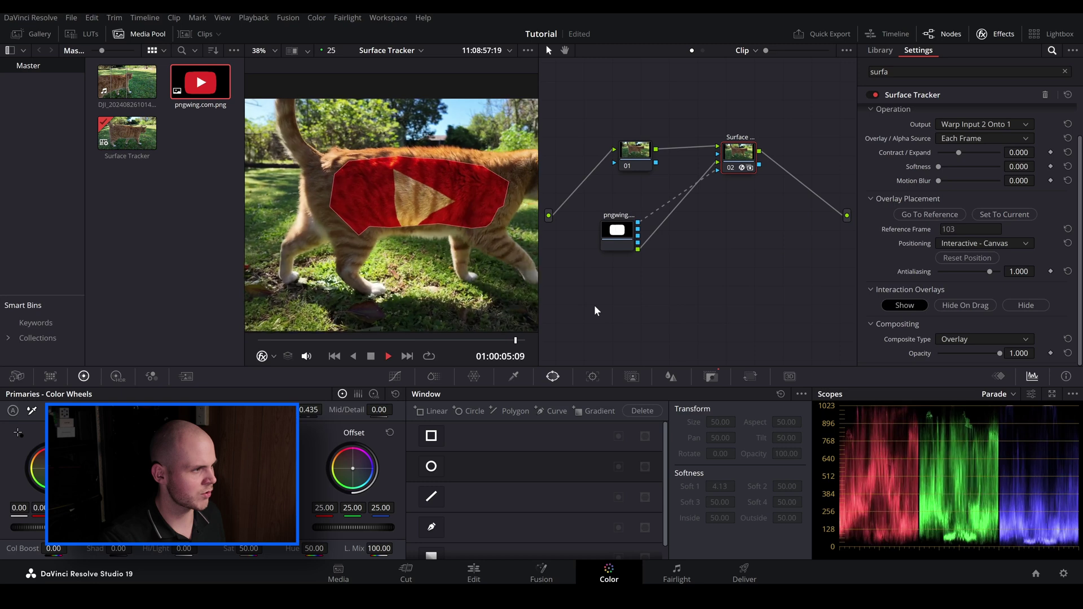
pyautogui.click(370, 356)
pyautogui.press('space')
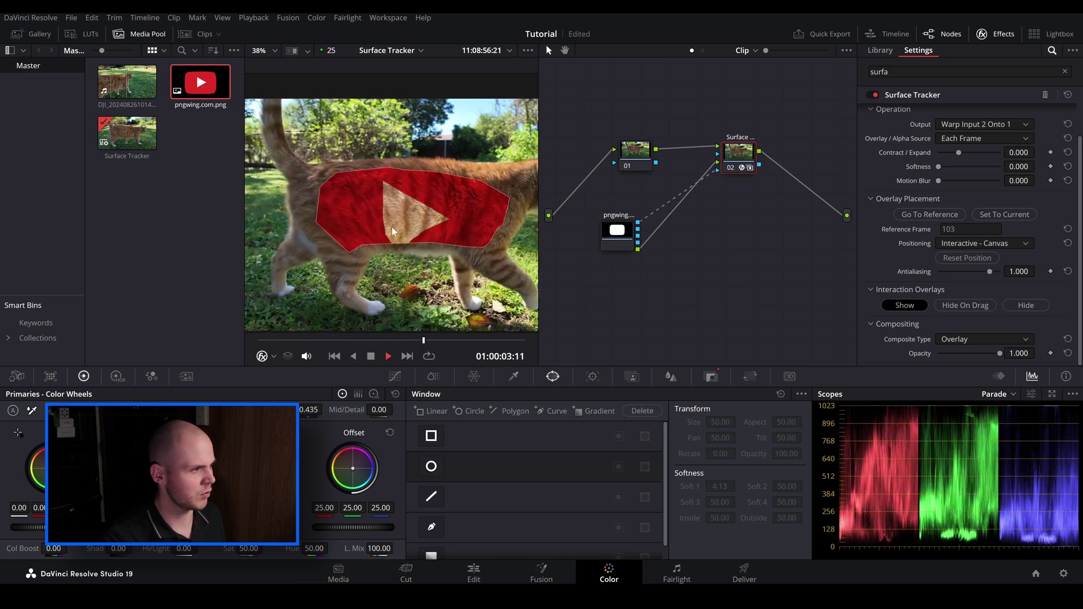
pyautogui.press('space')
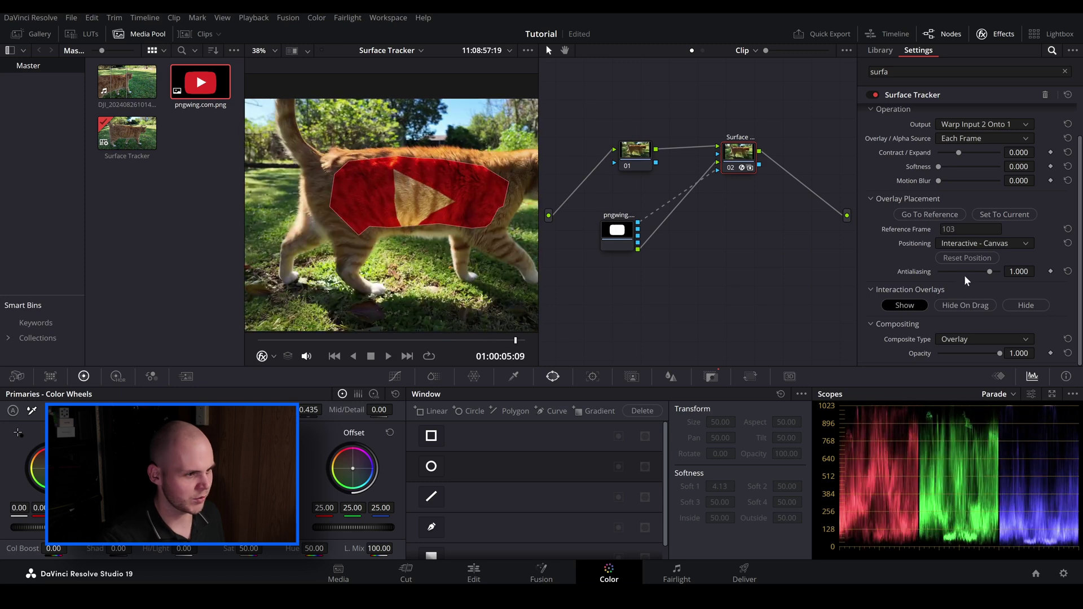
# Set overlay positioning to Sliders, lower Zoom to about 0.35, and play the clip
pyautogui.click(965, 249)
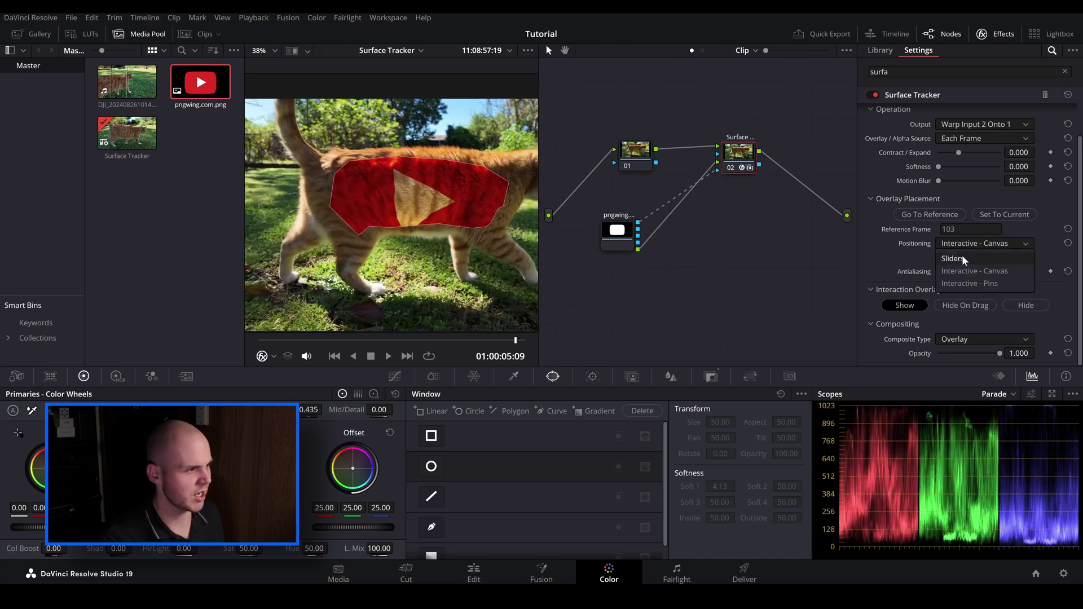
pyautogui.click(980, 274)
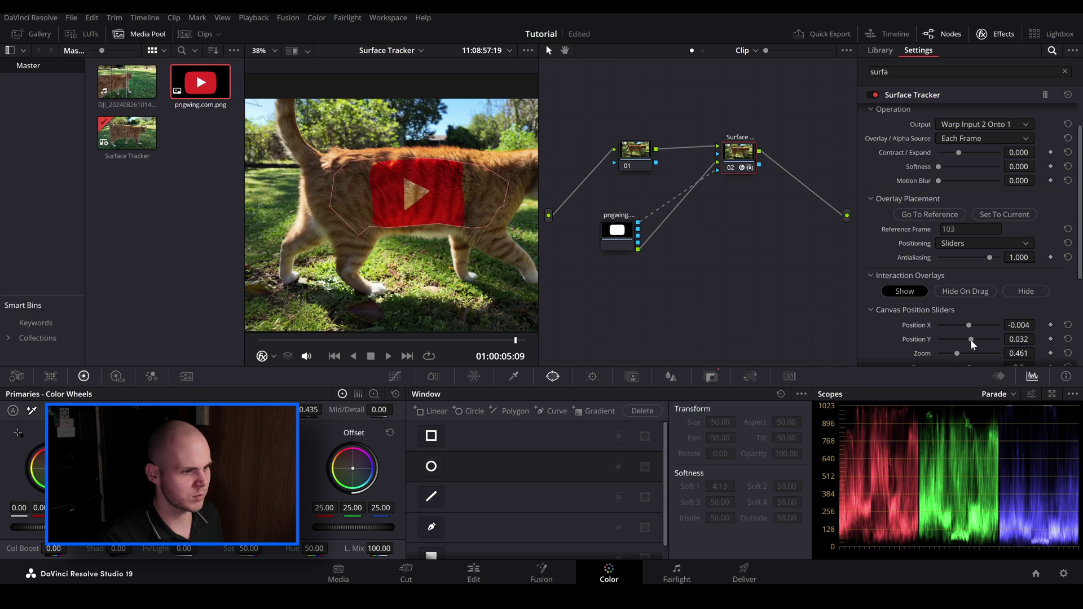
pyautogui.moveTo(957, 353); pyautogui.dragTo(952, 354)
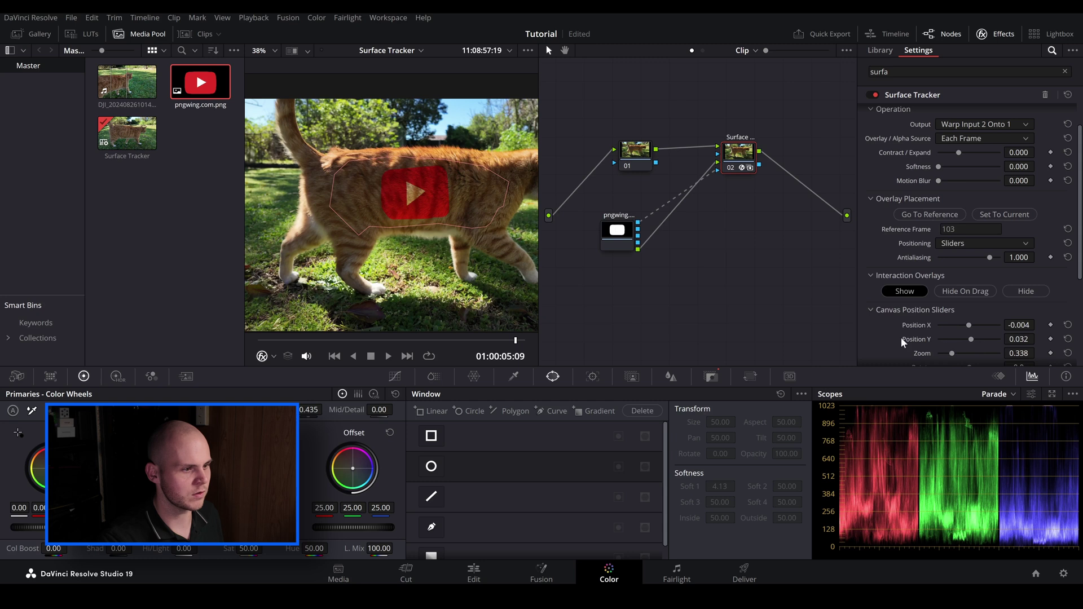
pyautogui.scroll(-5, 903, 342)
pyautogui.press('space')
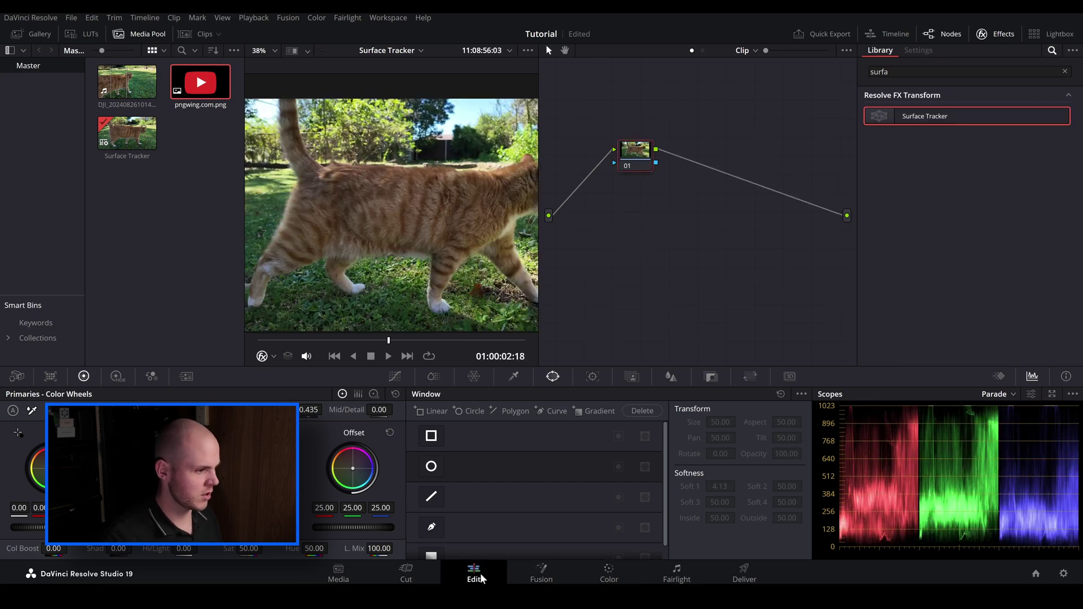
# Switch from the Edit page to the Fusion page to open the cat clip
pyautogui.click(475, 573)
pyautogui.click(551, 574)
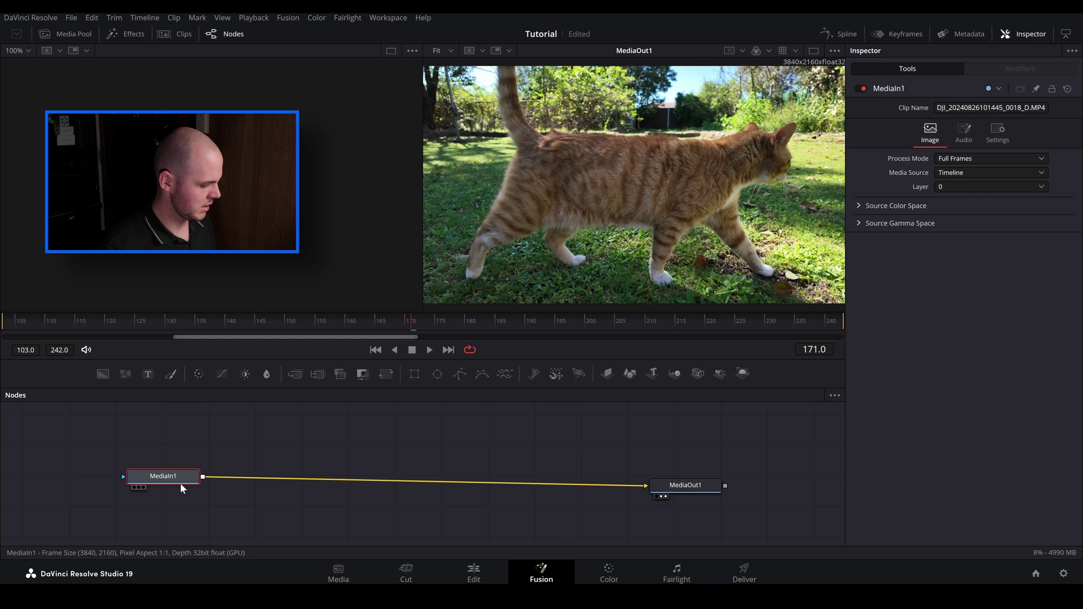
# Add a Surface Tracker via Shift+Space search 'su' between MediaIn1 and MediaOut1
pyautogui.hotkey('shift', 'space')
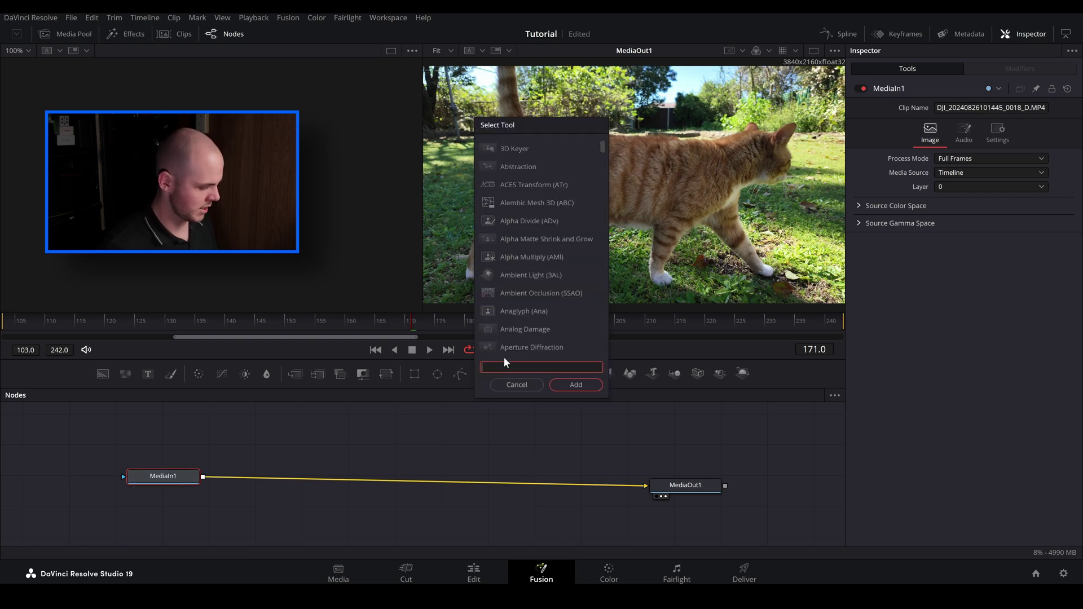
pyautogui.write('surface')
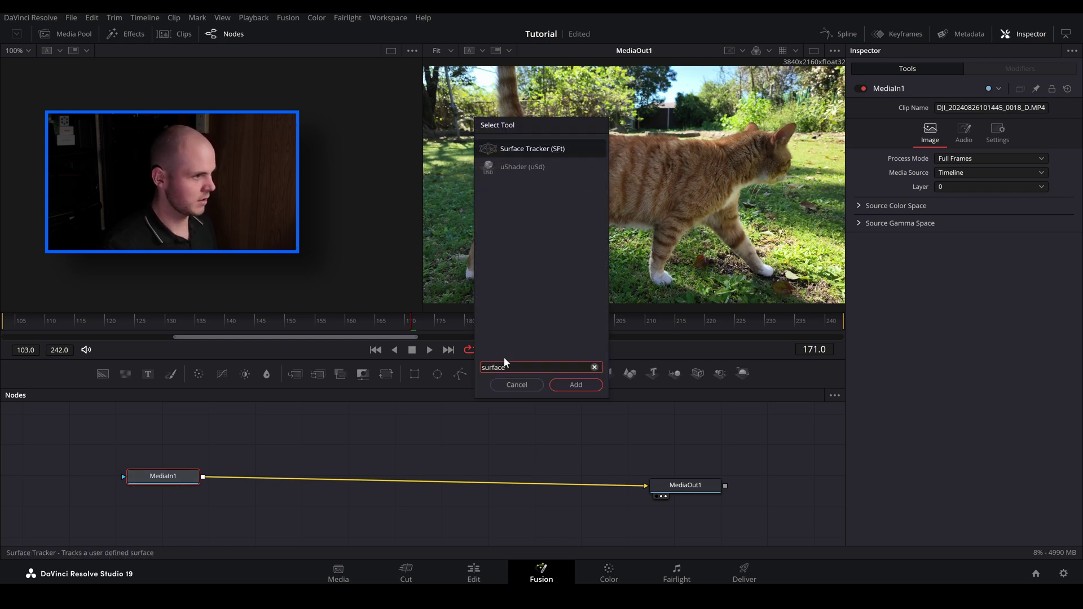
pyautogui.press('Return')
pyautogui.moveTo(261, 489); pyautogui.dragTo(301, 488)
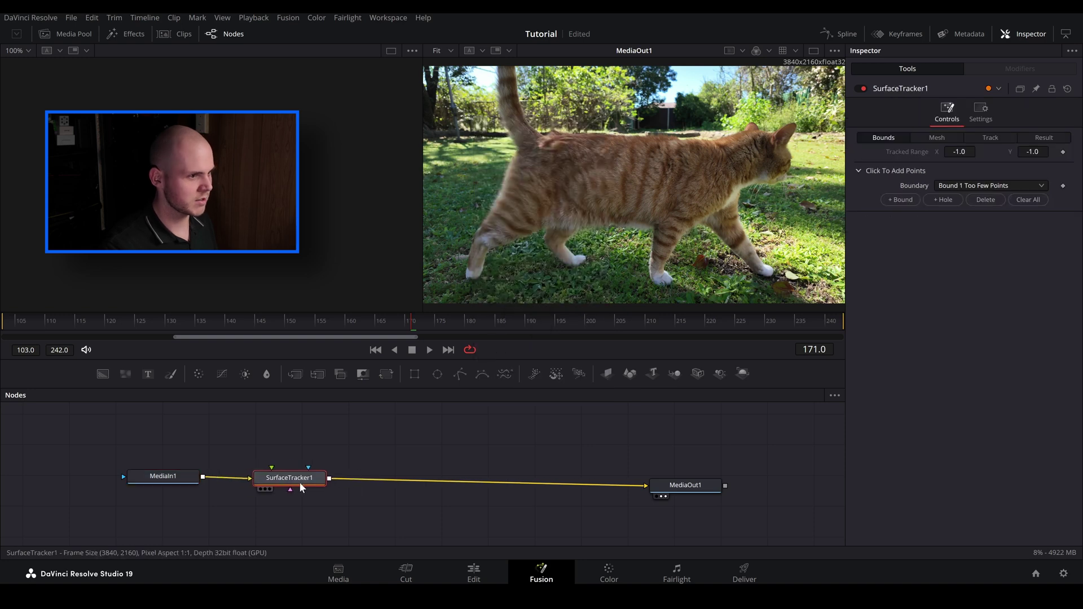
# Draw a boundary around the cat's torso and generate its tracking mesh
pyautogui.click(906, 201)
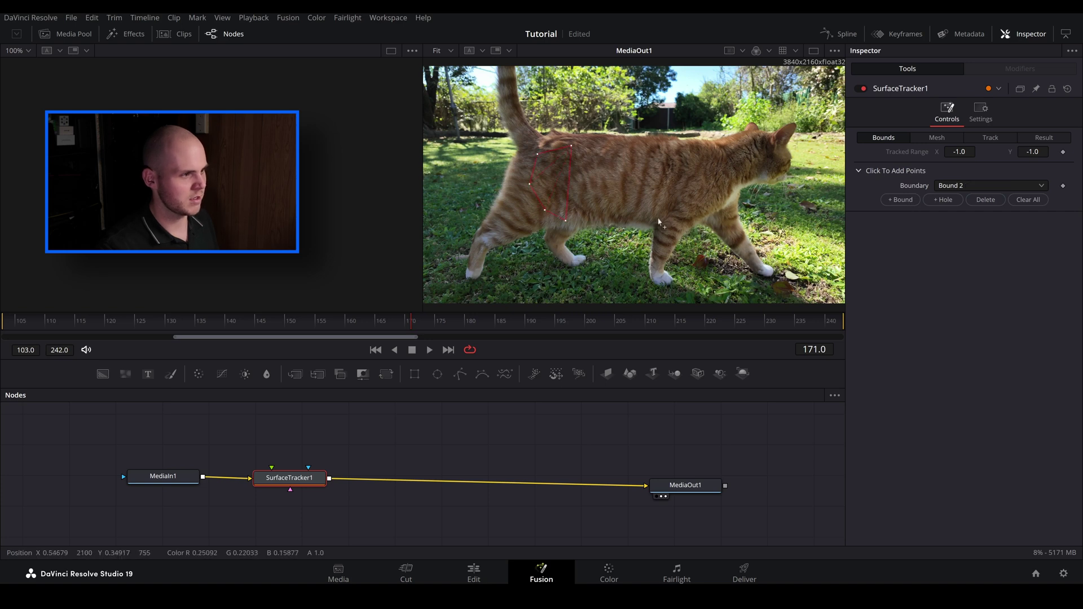
pyautogui.click(947, 136)
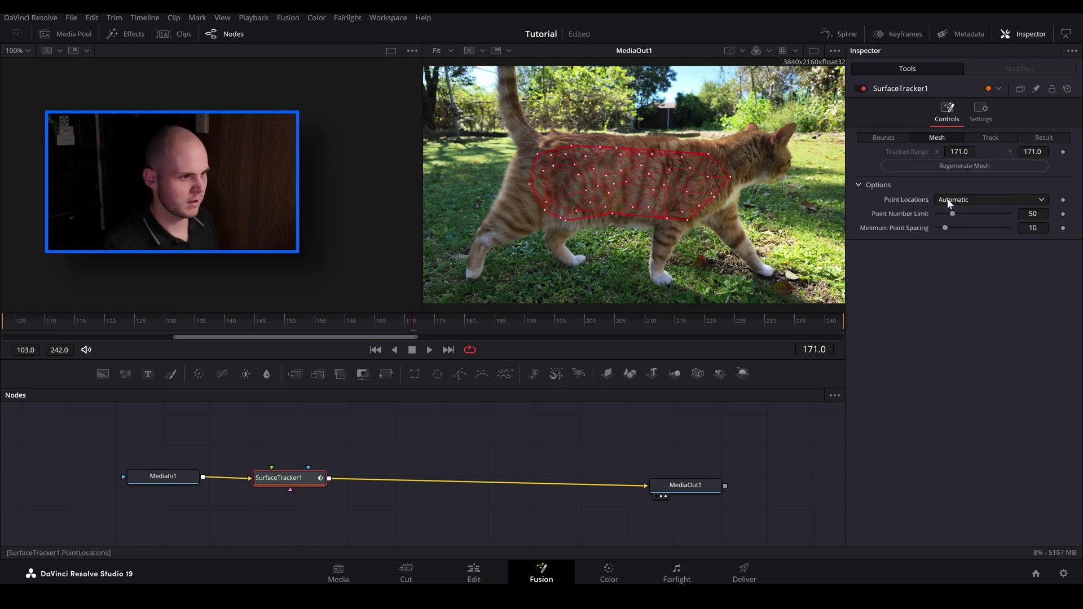
pyautogui.click(992, 137)
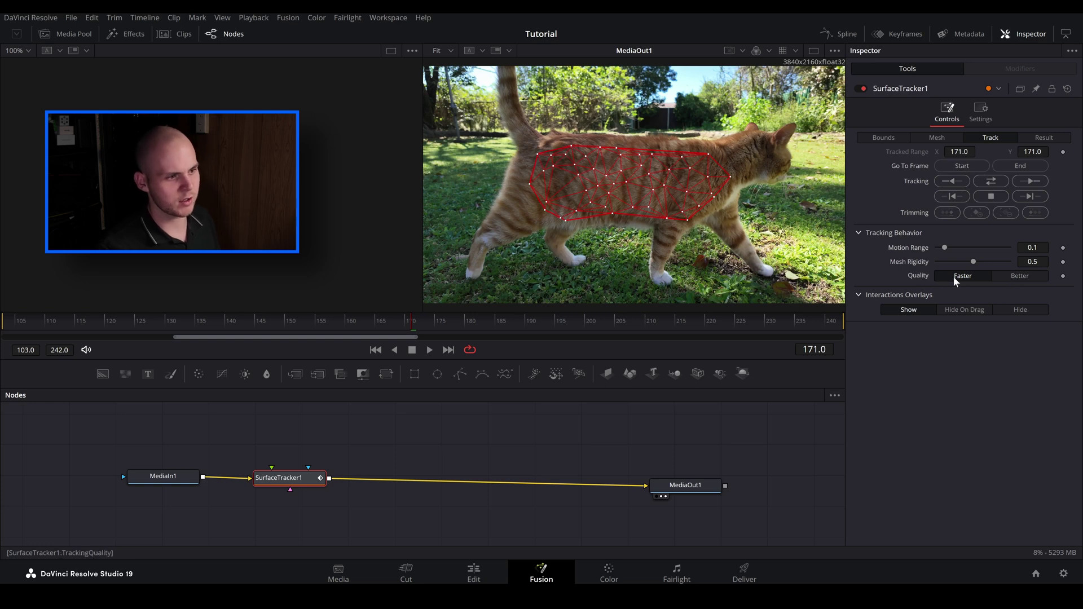
# Track at Better quality, check the mesh across frames 103–242, and move SurfaceTracker1 right
pyautogui.click(1026, 276)
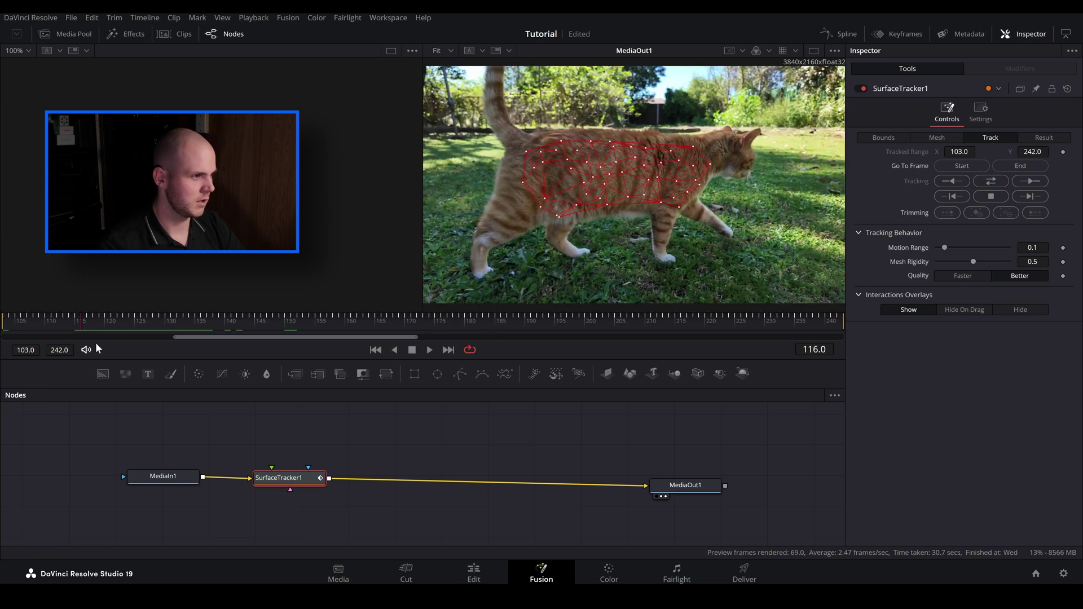
pyautogui.moveTo(129, 322); pyautogui.dragTo(669, 330)
pyautogui.moveTo(278, 478); pyautogui.dragTo(349, 477)
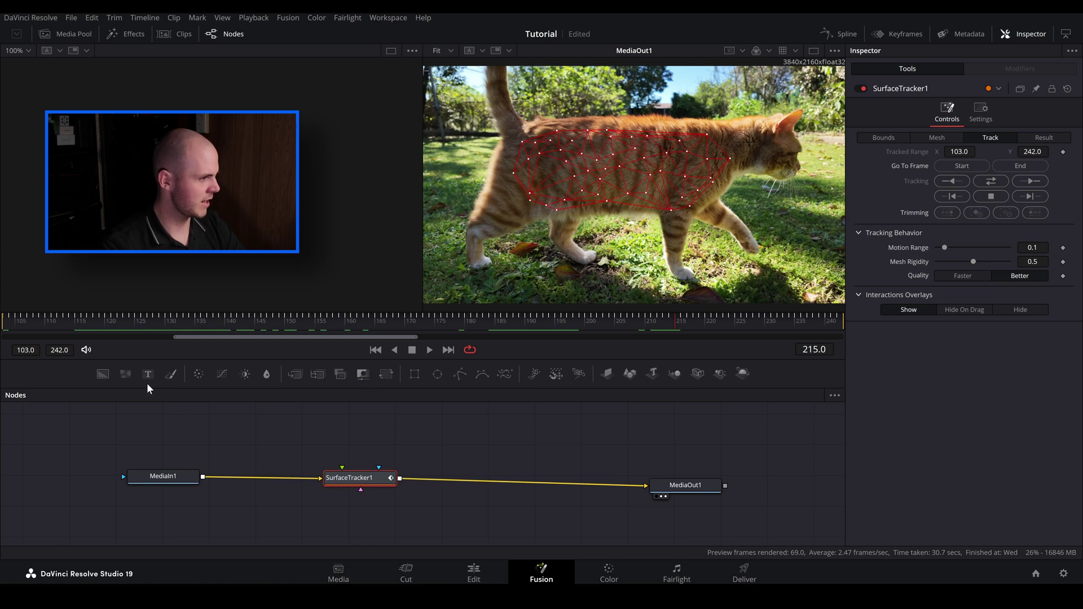
# Feed a new Text node into SurfaceTracker1's overlay input and enter the text SUBSCRIBE
pyautogui.moveTo(148, 374); pyautogui.dragTo(299, 429)
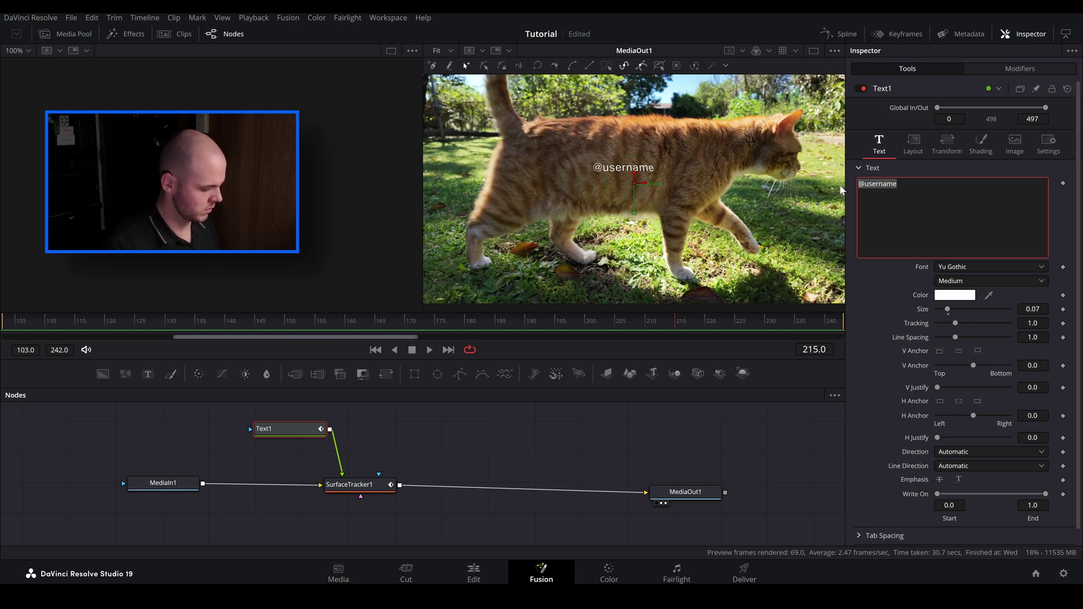
pyautogui.write('SUBSCRIBE')
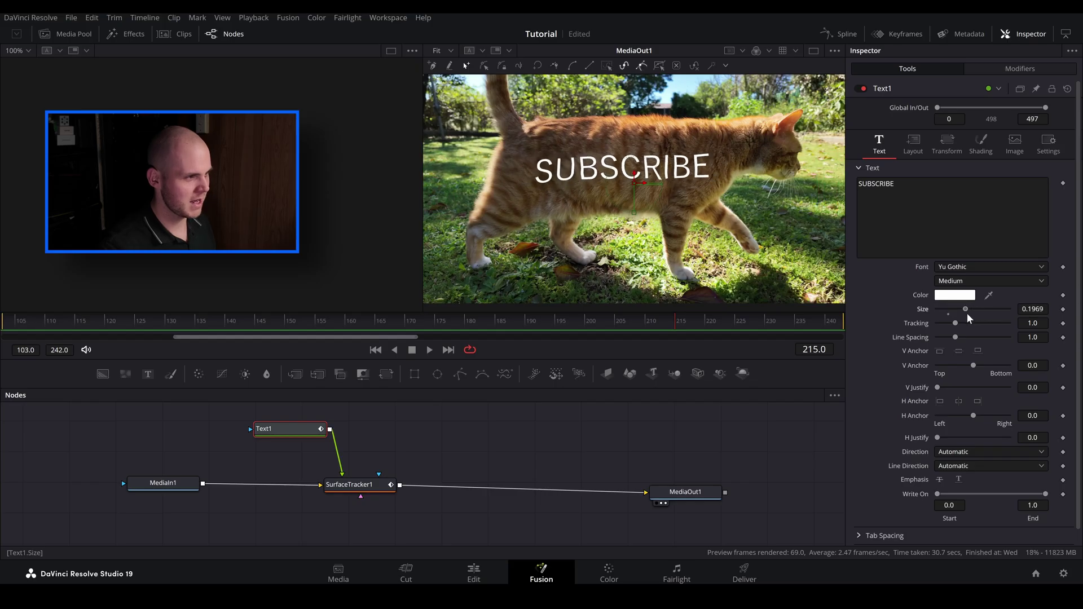
# Change SurfaceTracker1's Composite Type from Normal to Softlight in its Result compositing settings
pyautogui.click(356, 488)
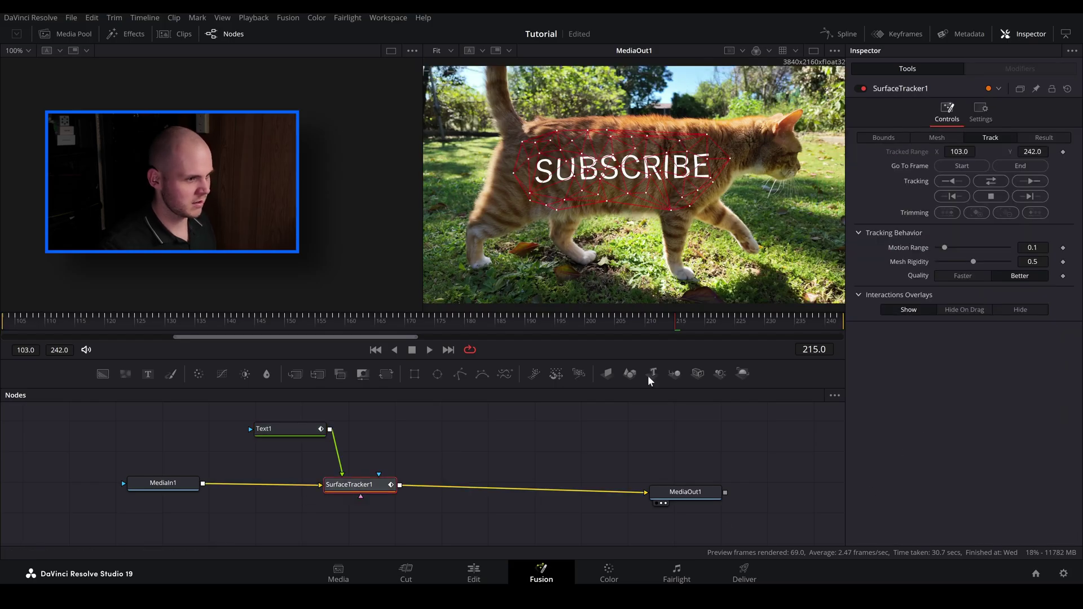
pyautogui.click(1035, 140)
pyautogui.click(886, 312)
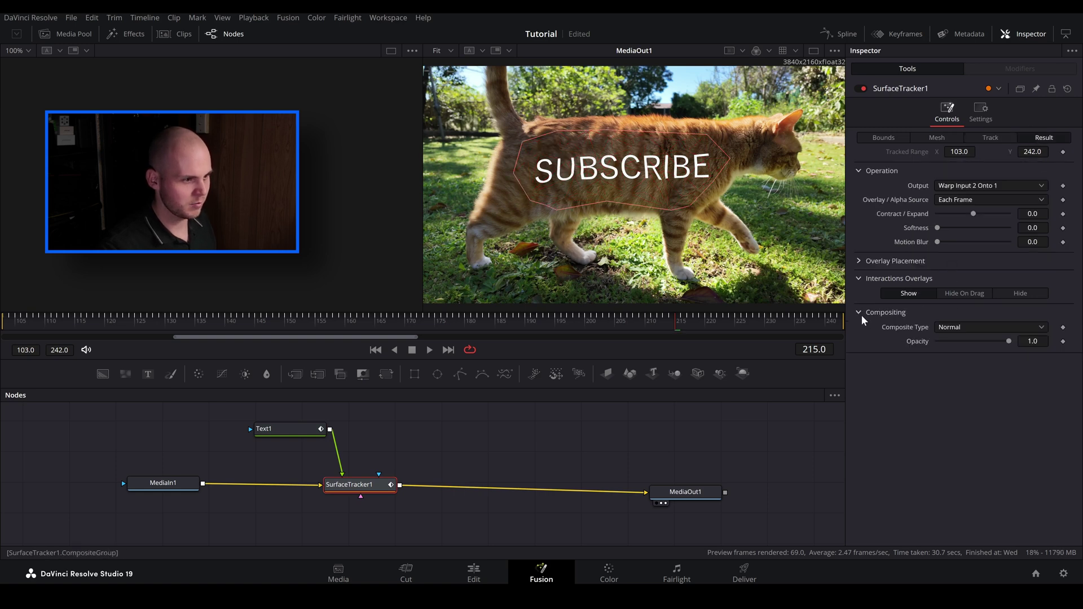
pyautogui.click(951, 328)
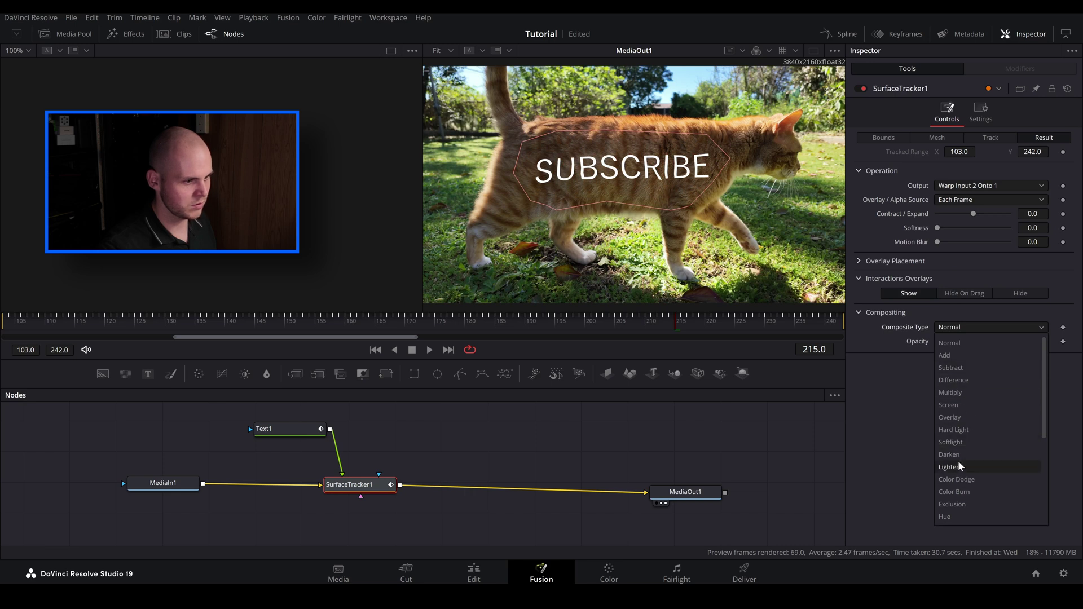
pyautogui.click(962, 443)
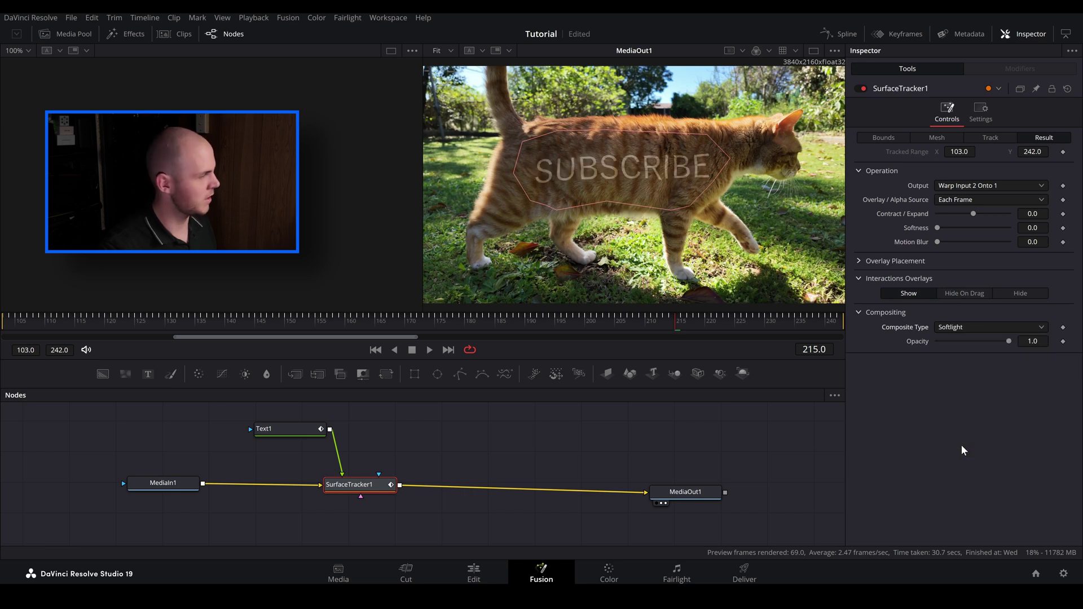
pyautogui.moveTo(287, 423); pyautogui.dragTo(279, 424)
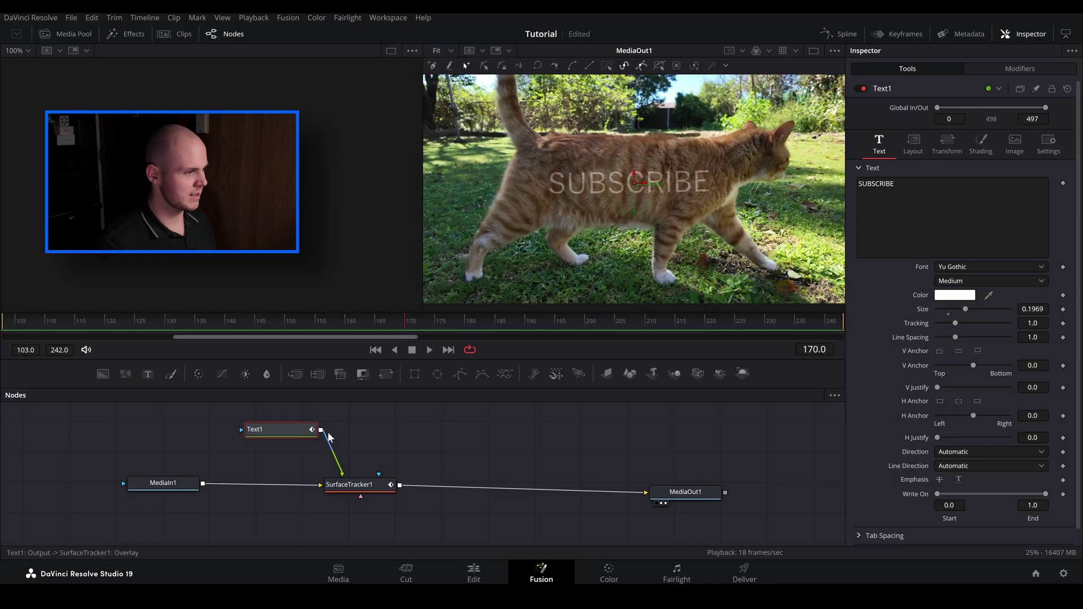
# Offset the SUBSCRIBE text to X -0.023 and Y 0.044 in Text1's Transform settings
pyautogui.moveTo(349, 484); pyautogui.dragTo(362, 503)
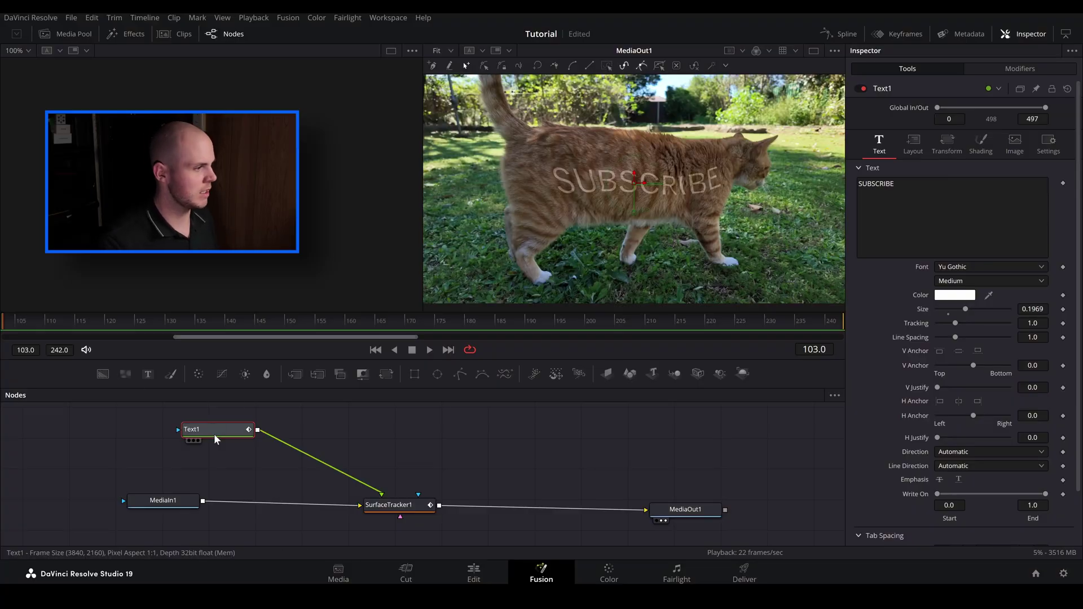
pyautogui.click(946, 146)
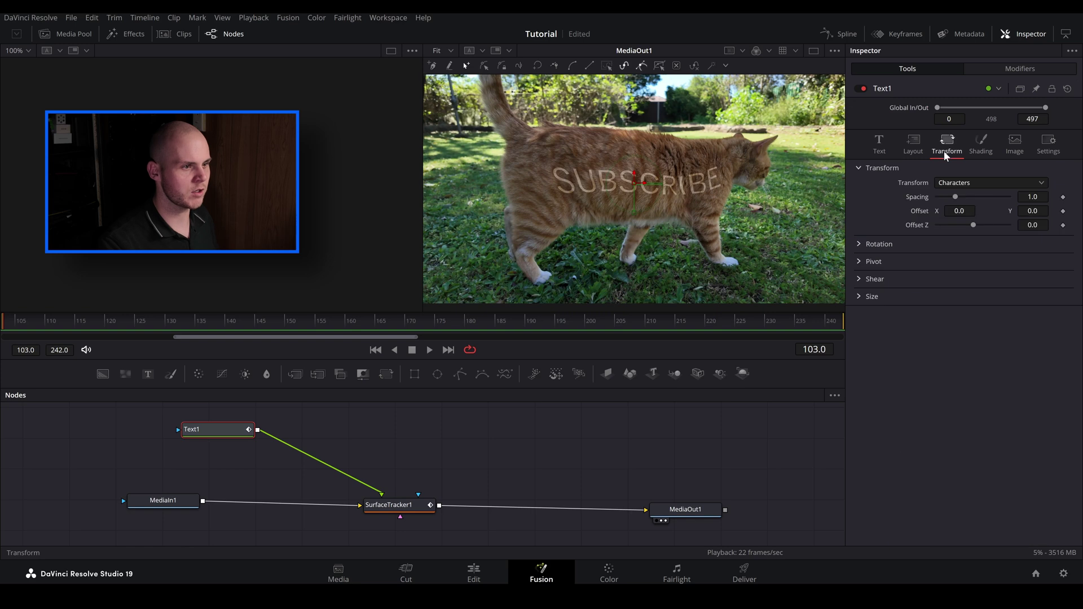
pyautogui.moveTo(959, 210); pyautogui.dragTo(945, 210)
pyautogui.moveTo(1032, 210); pyautogui.dragTo(1041, 210)
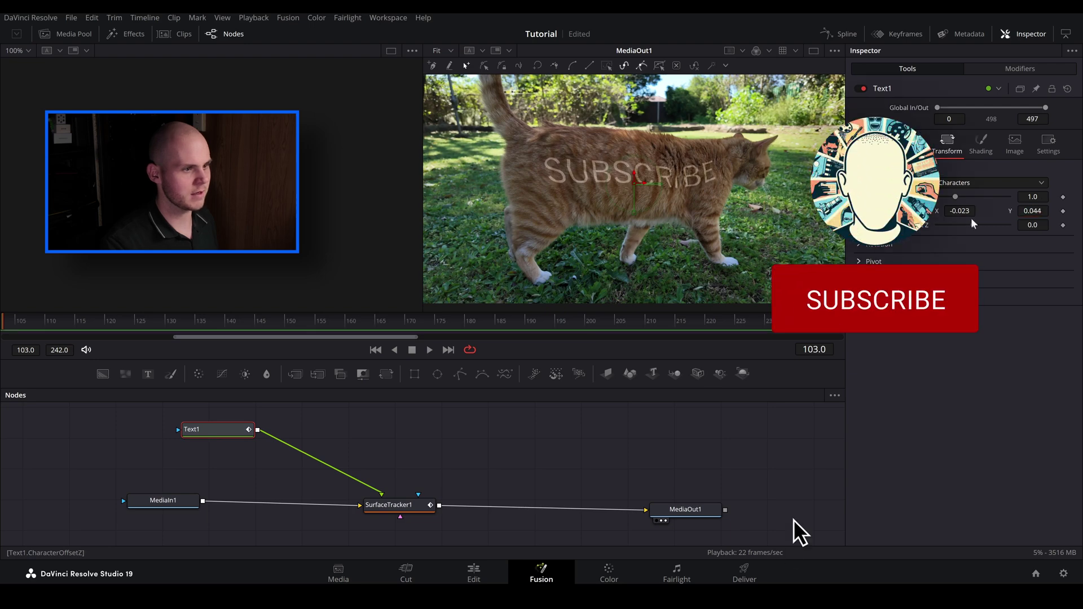